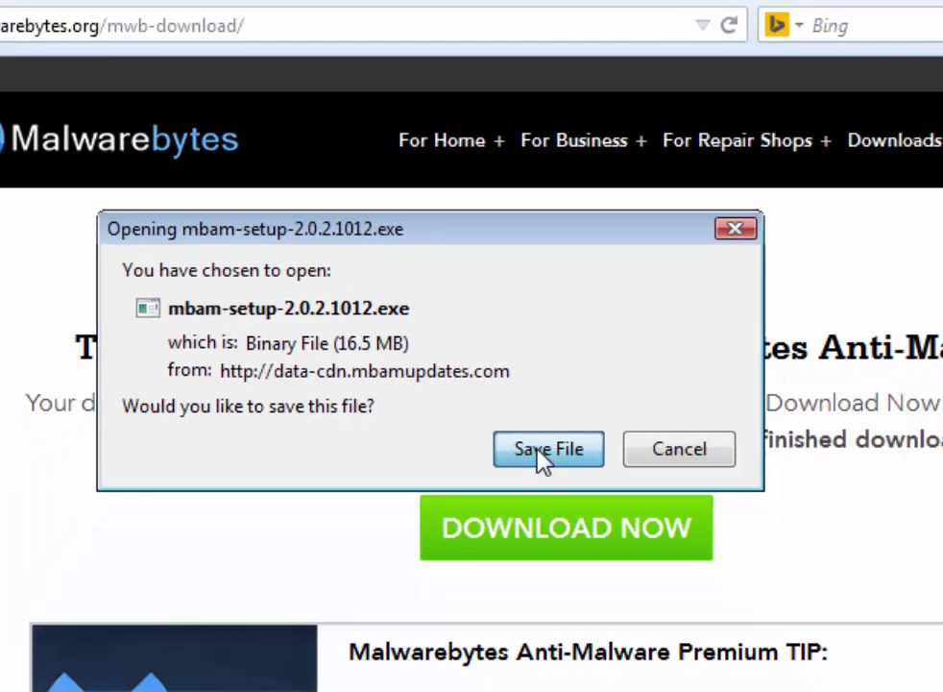
Step: Open the save dialog for the mbam-setup-2.0.2.1012.exe installer and cancel it
{"action": "left_click", "coordinate": [637, 530]}
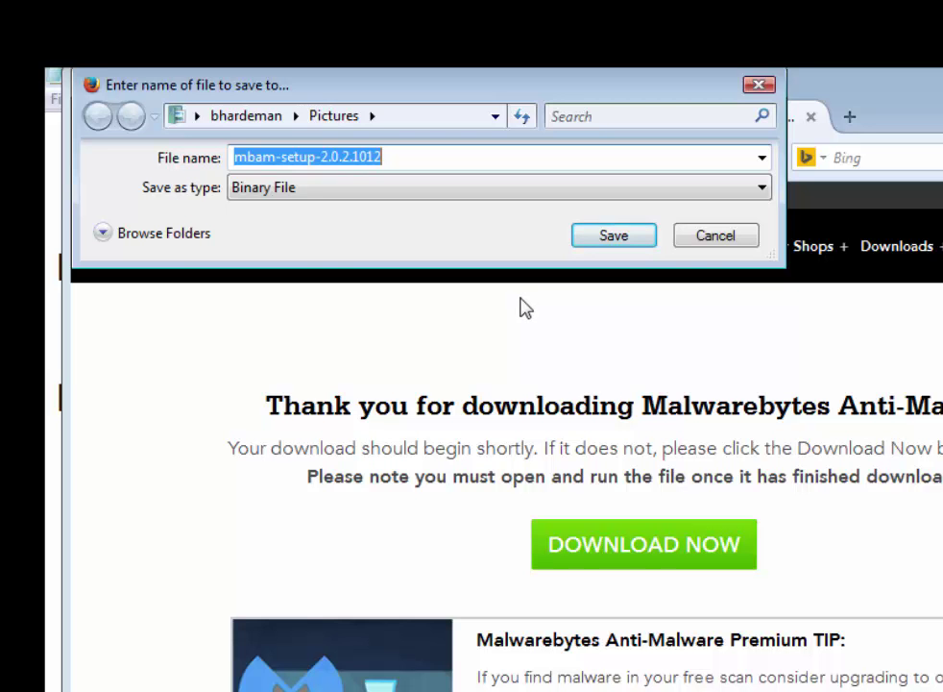
{"action": "left_click", "coordinate": [719, 240]}
{"action": "mouse_move", "coordinate": [708, 257]}
{"action": "left_click", "coordinate": [335, 166]}
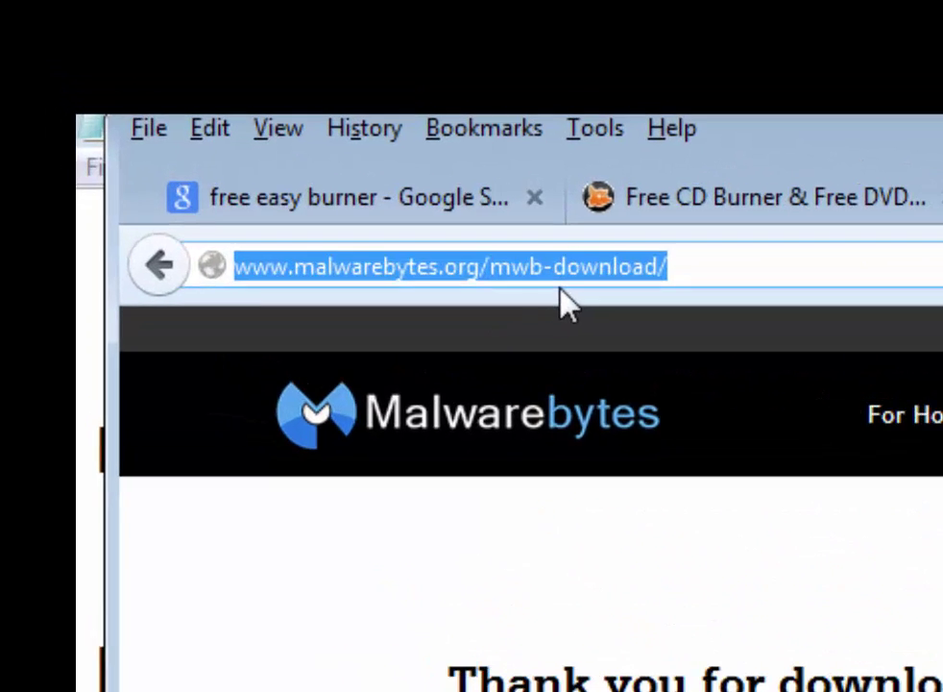
{"action": "key", "text": "BackSpace"}
{"action": "type", "text": "www."}
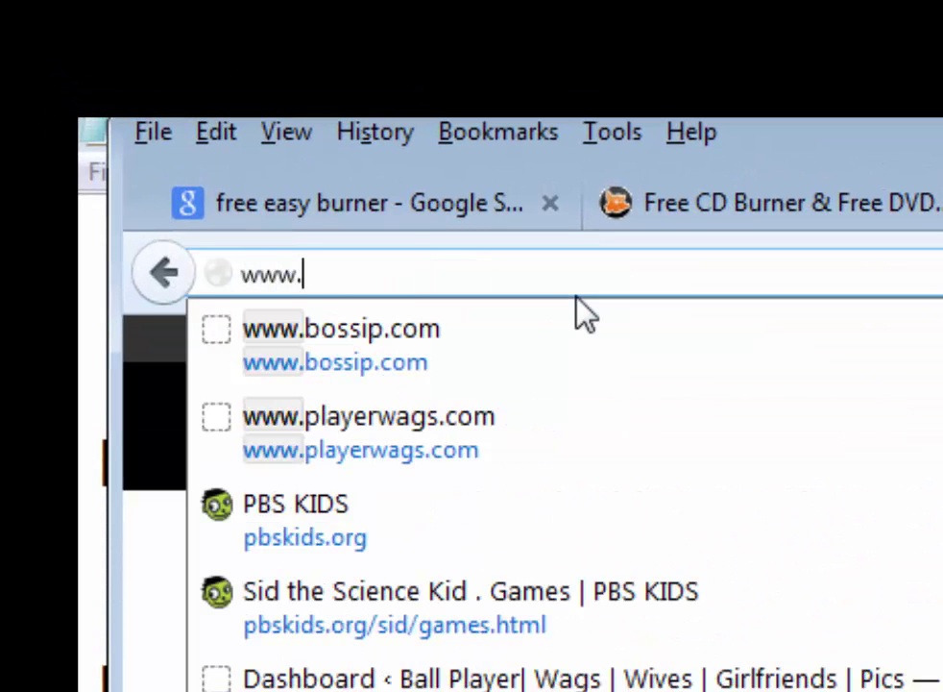
{"action": "type", "text": "ccle"}
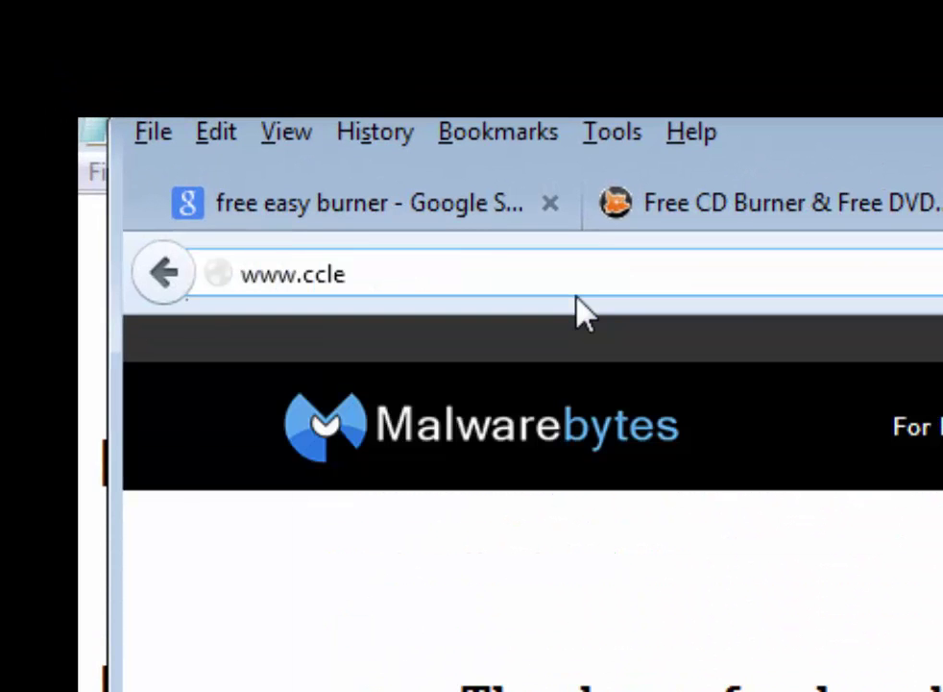
{"action": "type", "text": "aner.com"}
{"action": "key", "text": "Return"}
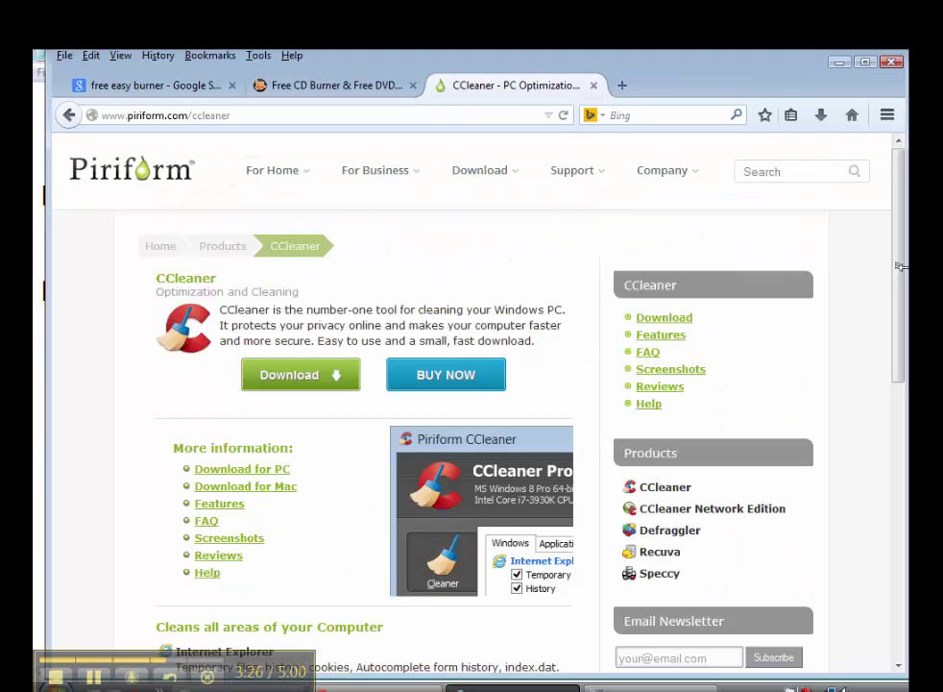
Step: Go to the CCleaner download page and request the CCleaner Free edition download
{"action": "mouse_move", "coordinate": [900, 266]}
{"action": "left_mouse_down"}
{"action": "mouse_move", "coordinate": [901, 301]}
{"action": "mouse_move", "coordinate": [896, 245]}
{"action": "left_mouse_up"}
{"action": "scroll", "coordinate": [649, 317], "scroll_direction": "down", "scroll_amount": 1}
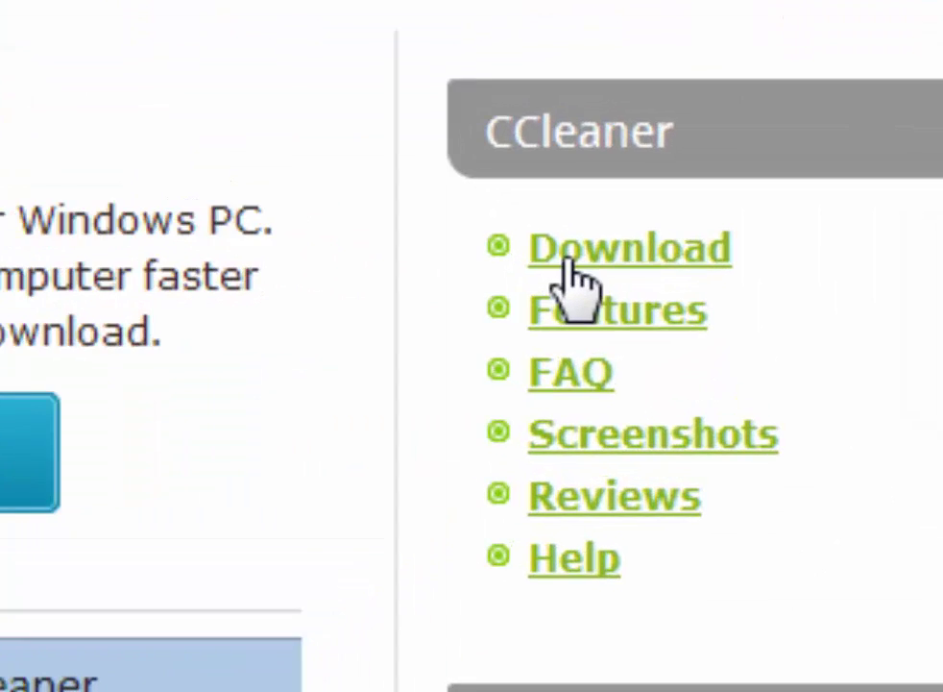
{"action": "left_click", "coordinate": [564, 260]}
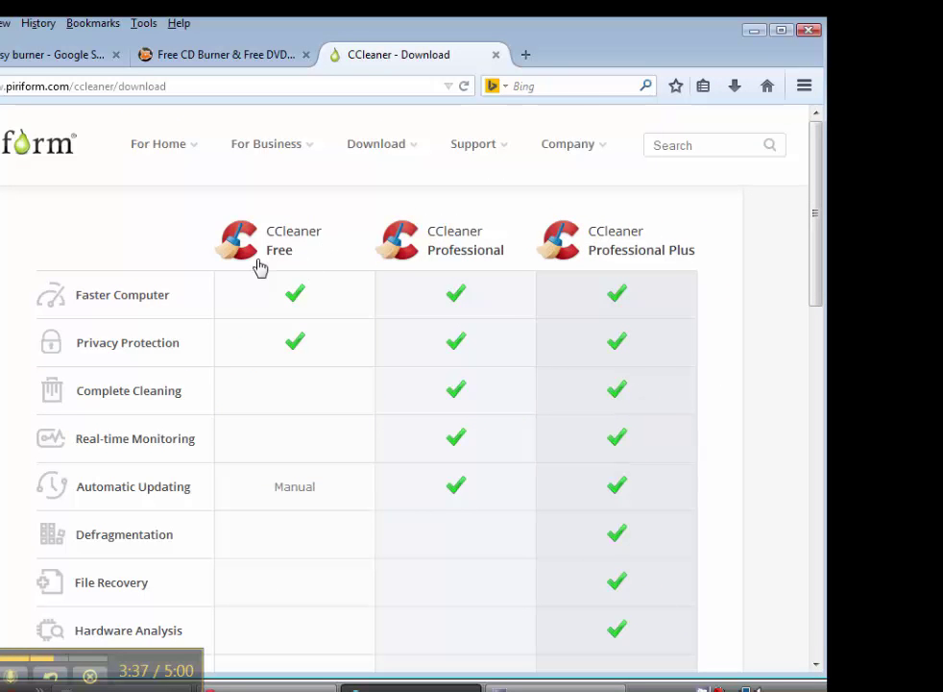
{"action": "left_click_drag", "start_coordinate": [816, 282], "coordinate": [819, 394]}
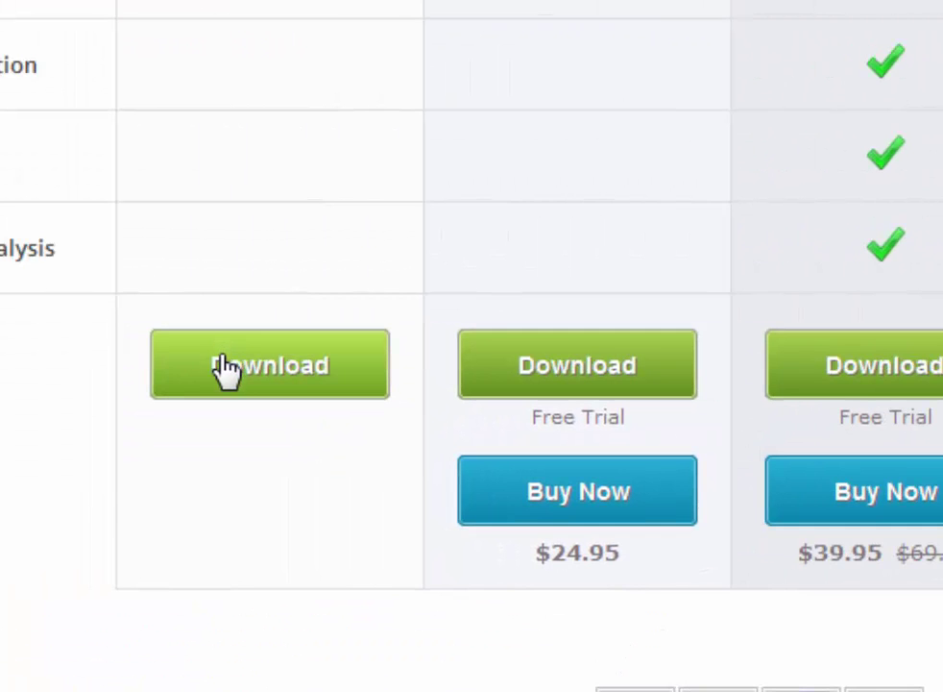
{"action": "left_click", "coordinate": [248, 367]}
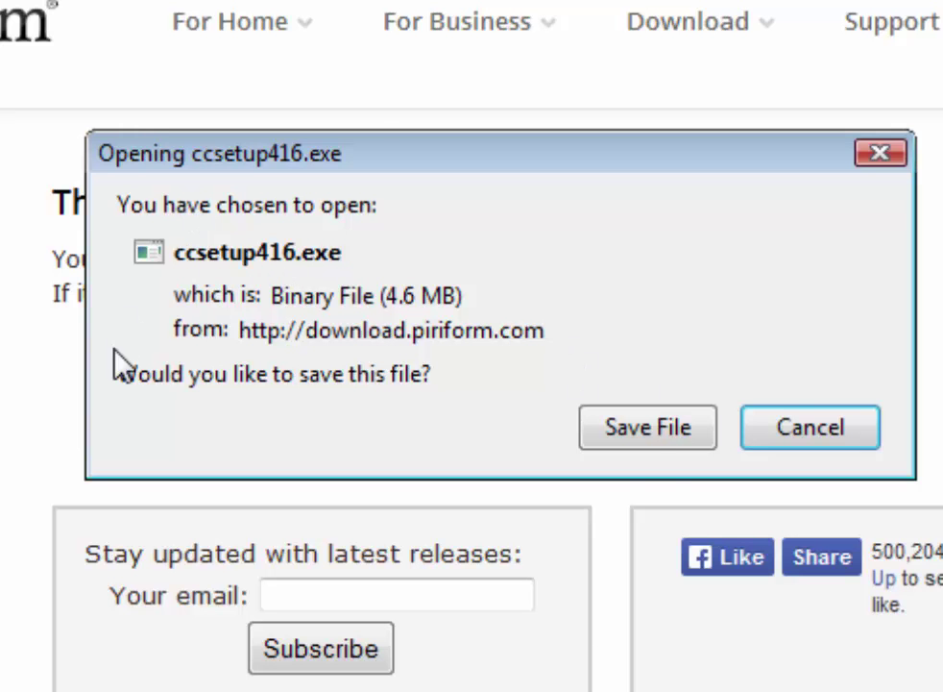
Step: Open the save dialog for the ccsetup416.exe installer and cancel it
{"action": "left_click", "coordinate": [659, 454]}
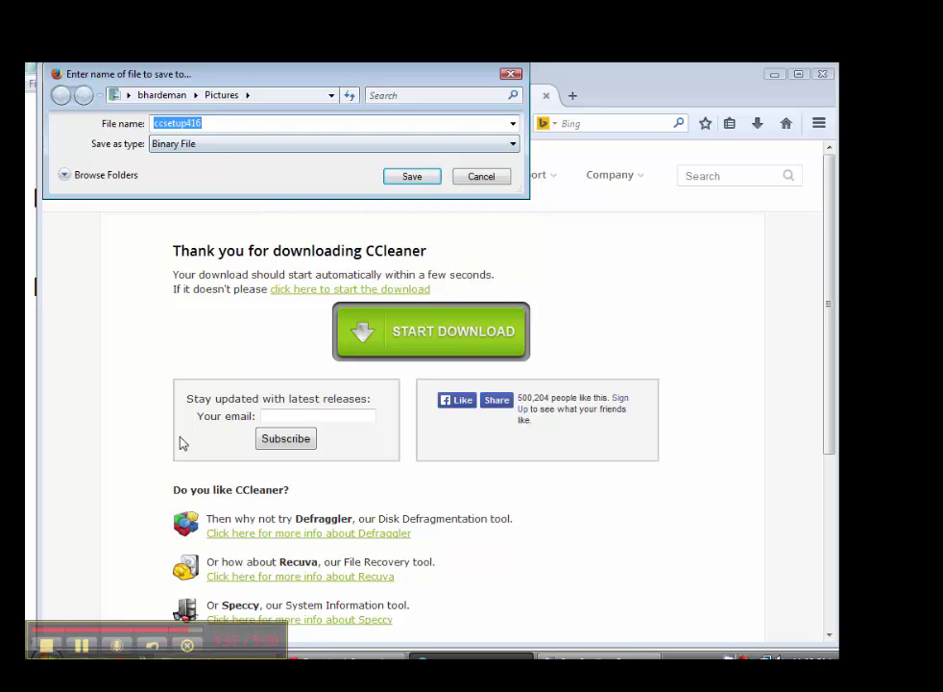
{"action": "left_click", "coordinate": [485, 180]}
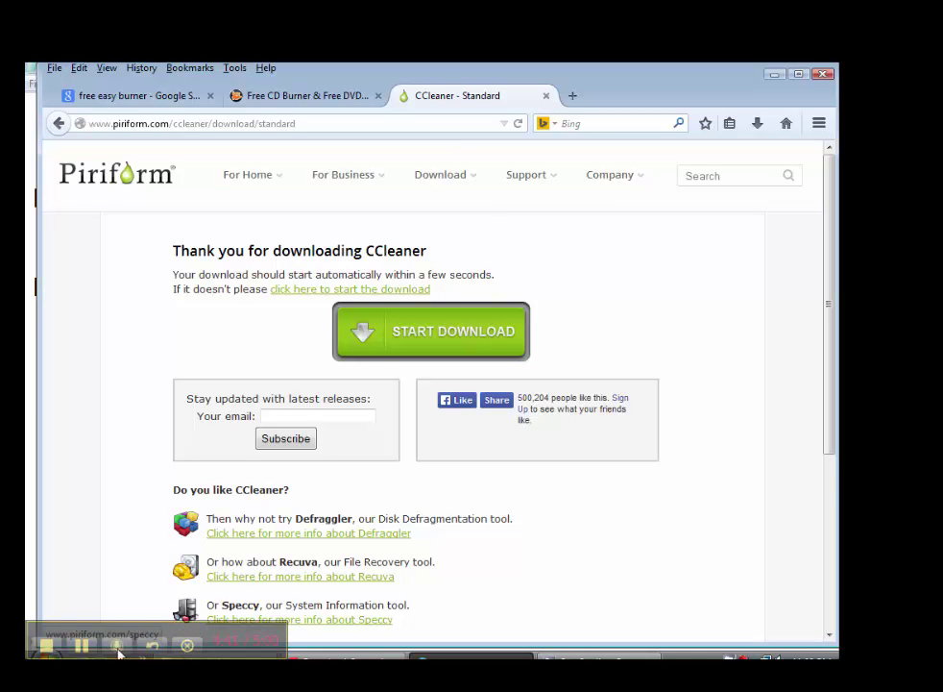
{"action": "left_click", "coordinate": [82, 646]}
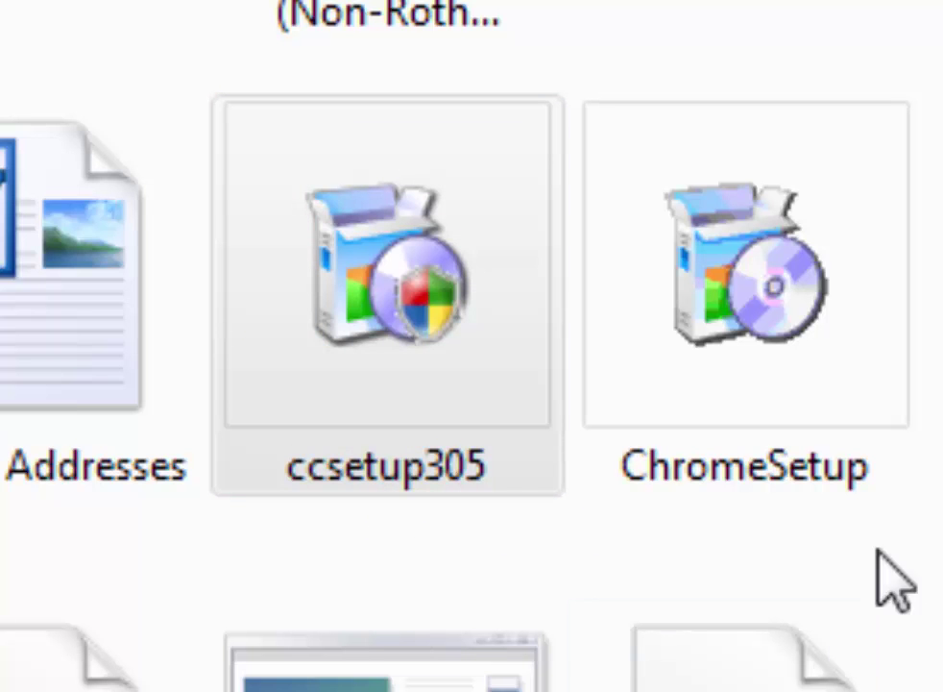
Step: Run the ccsetup305 installer from the downloaded files and accept English as the installer language
{"action": "double_click", "coordinate": [423, 310]}
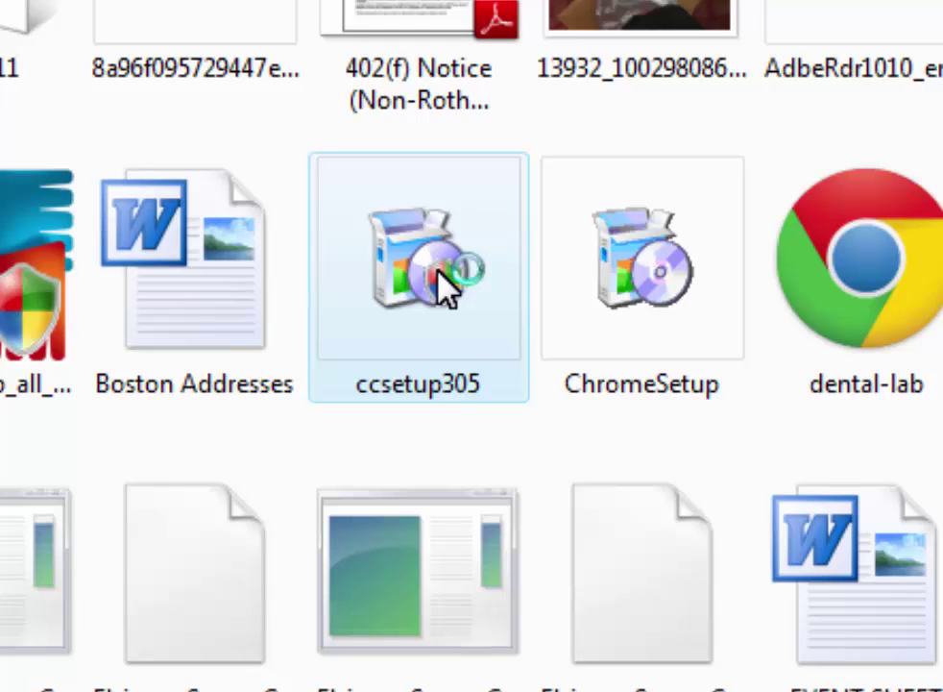
{"action": "double_click", "coordinate": [444, 283]}
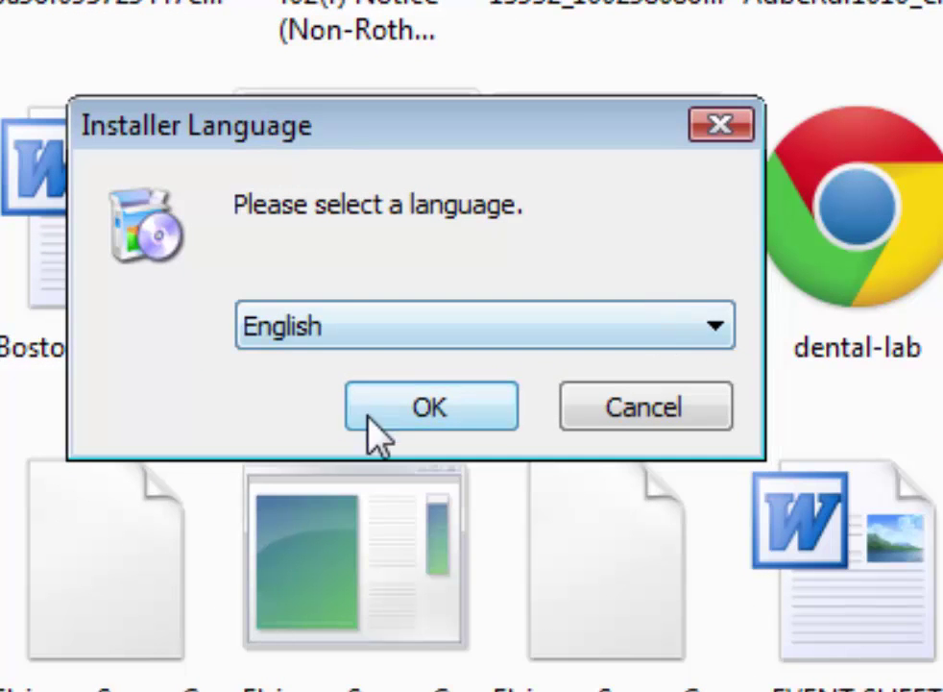
{"action": "left_click", "coordinate": [396, 403]}
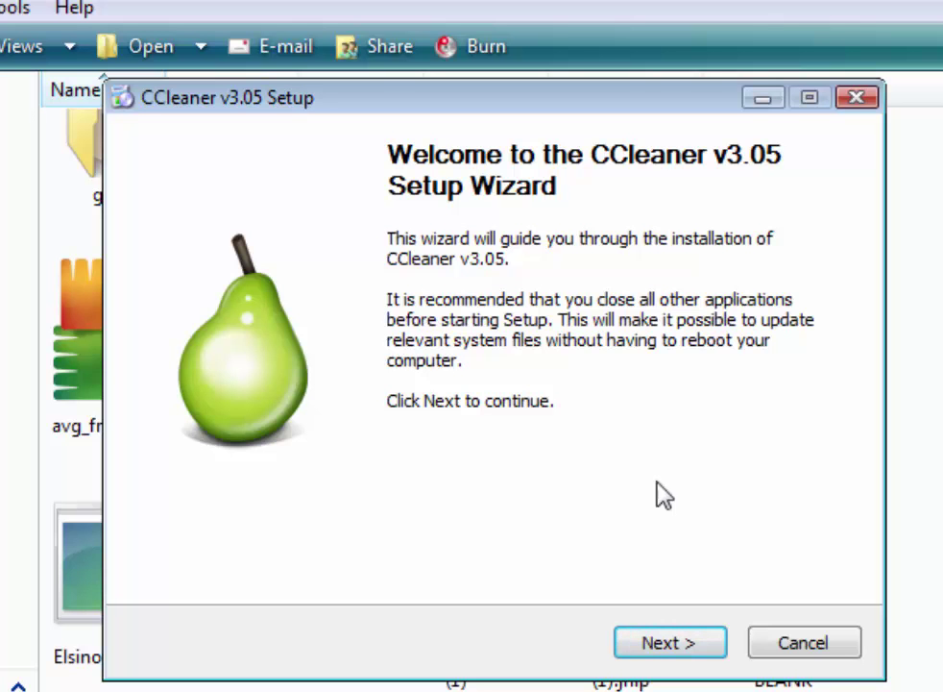
Step: Cancel the CCleaner v3.05 setup wizard and confirm quitting it
{"action": "left_click", "coordinate": [832, 648]}
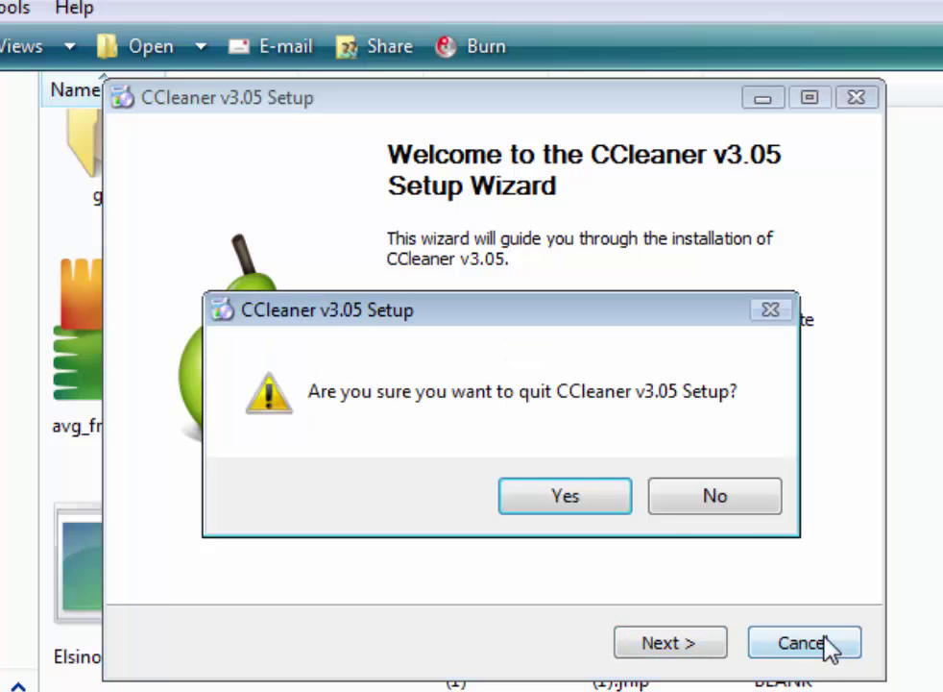
{"action": "left_click", "coordinate": [705, 505]}
{"action": "left_click", "coordinate": [768, 644]}
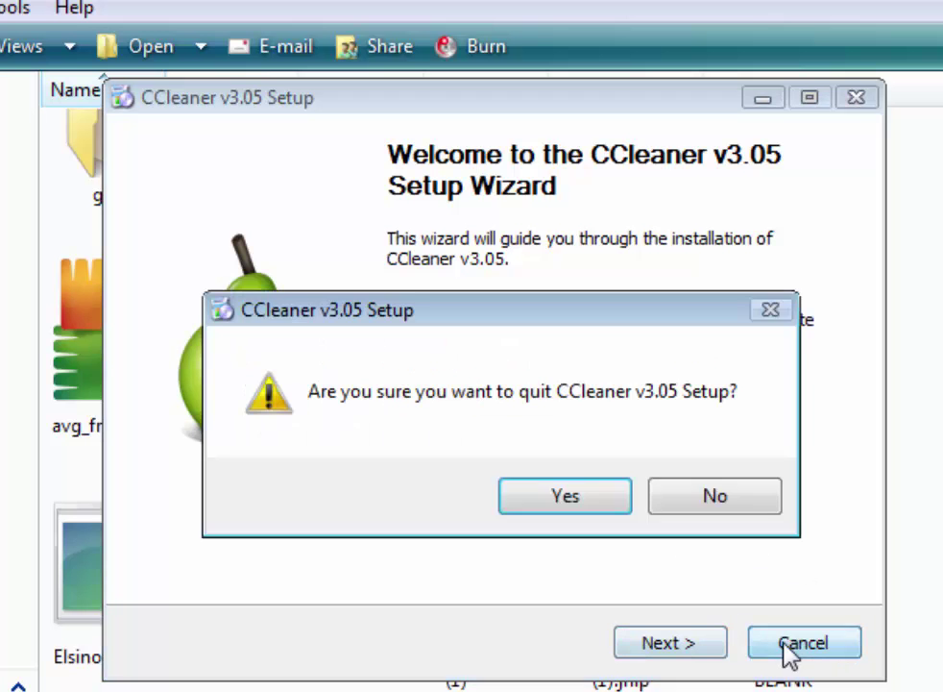
{"action": "left_click", "coordinate": [574, 495]}
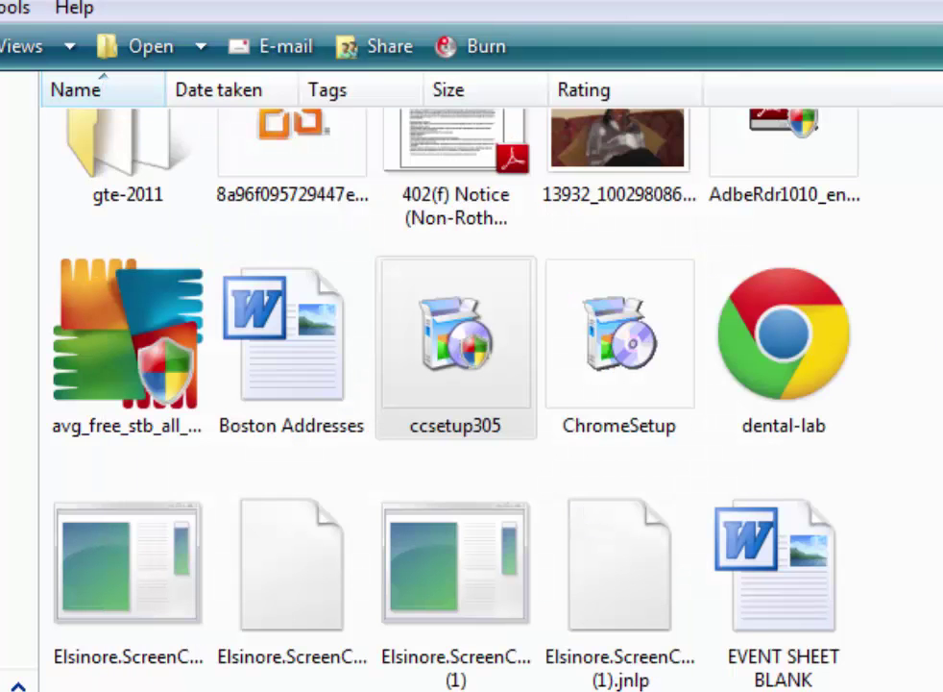
Step: Find mbam-setup among the downloaded files, run it, and accept English as the setup language
{"action": "scroll", "coordinate": [471, 384], "scroll_direction": "down", "scroll_amount": 10}
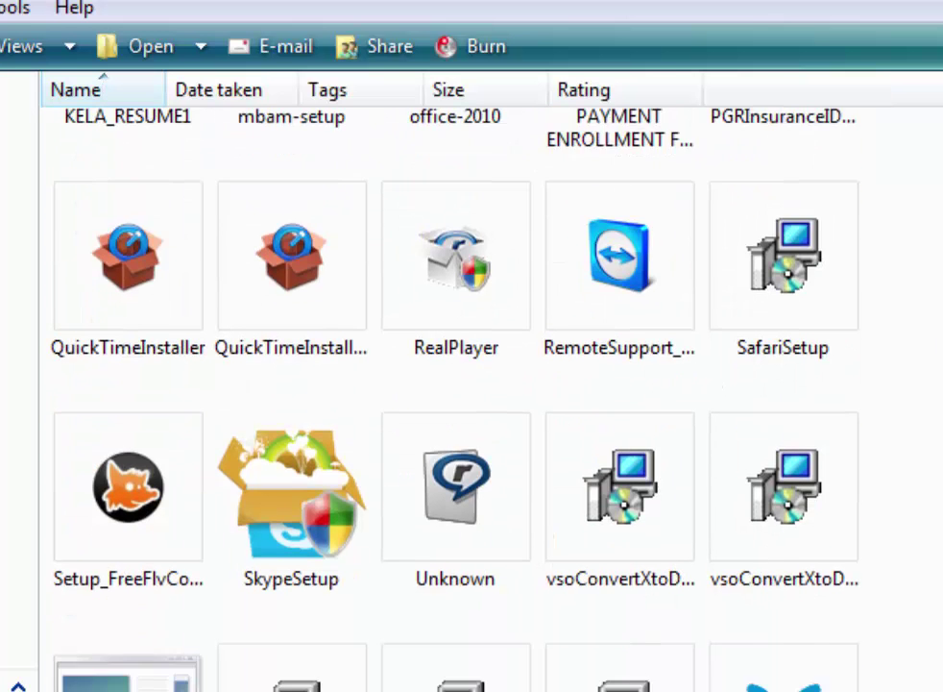
{"action": "scroll", "coordinate": [471, 384], "scroll_direction": "down", "scroll_amount": 2}
{"action": "scroll", "coordinate": [471, 384], "scroll_direction": "up", "scroll_amount": 6}
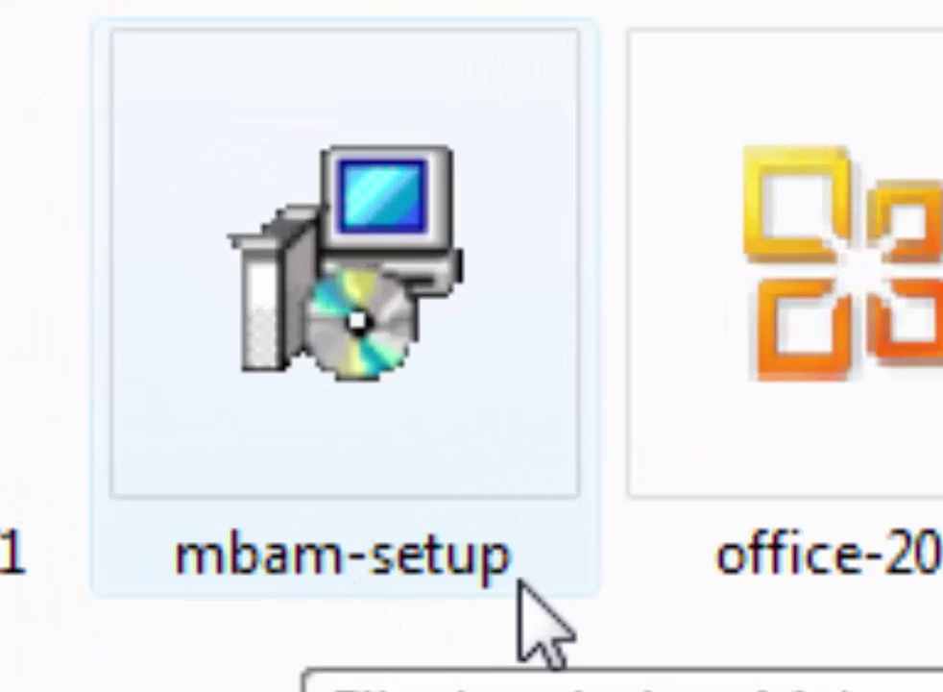
{"action": "double_click", "coordinate": [311, 336]}
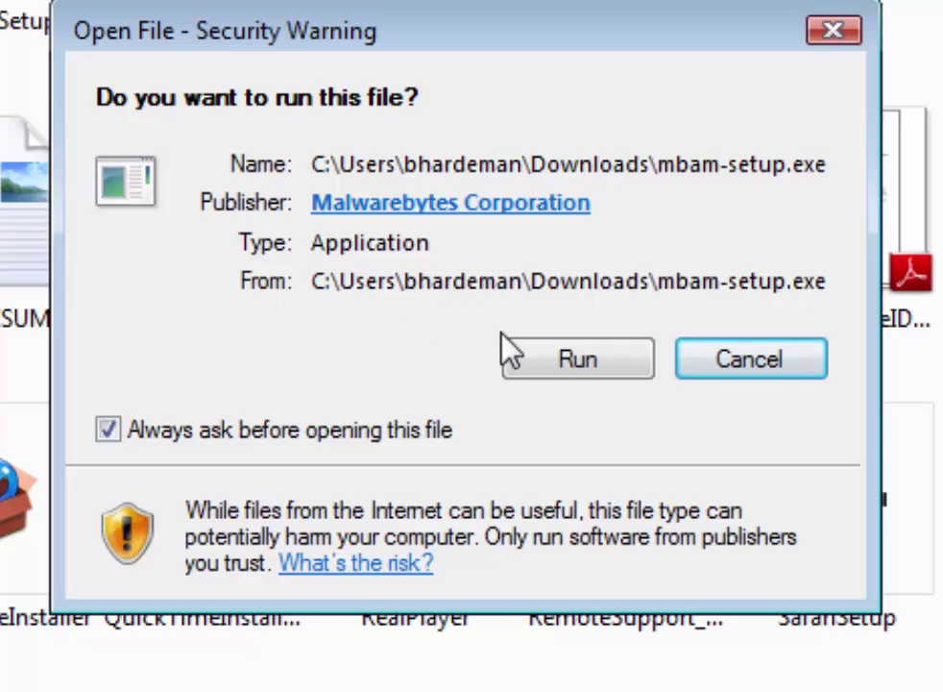
{"action": "left_click", "coordinate": [538, 363]}
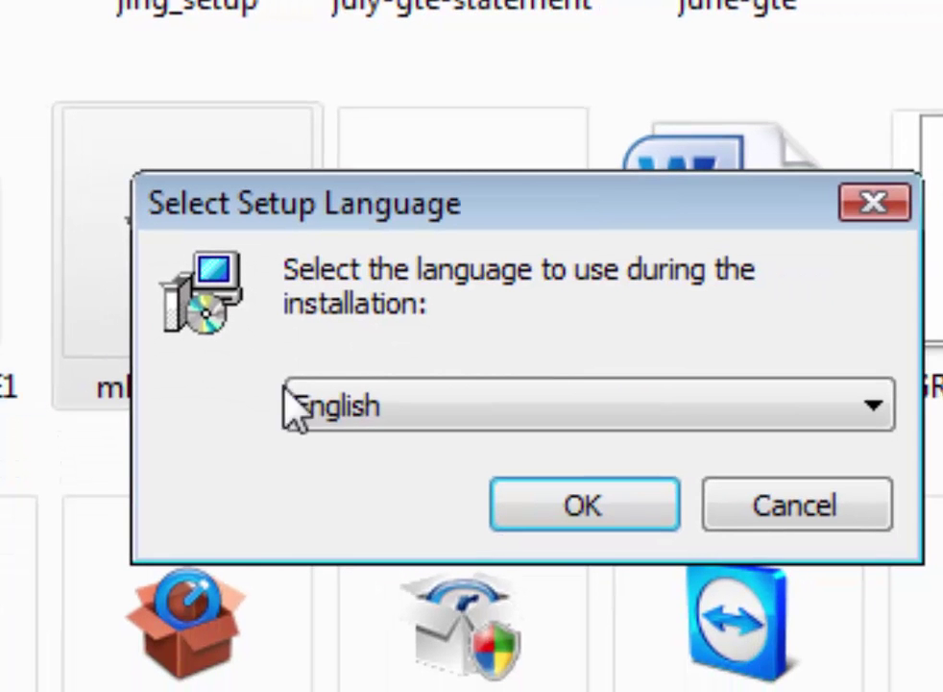
{"action": "left_click", "coordinate": [570, 519]}
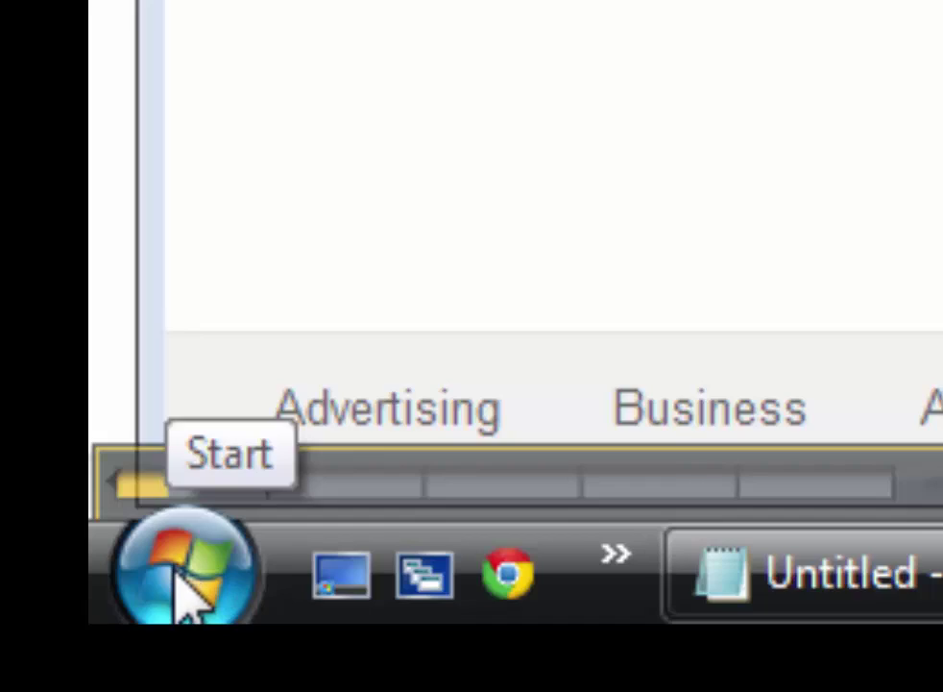
Step: Launch CCleaner from its folder in the installed programs and decline downloading the new version
{"action": "left_click", "coordinate": [177, 565]}
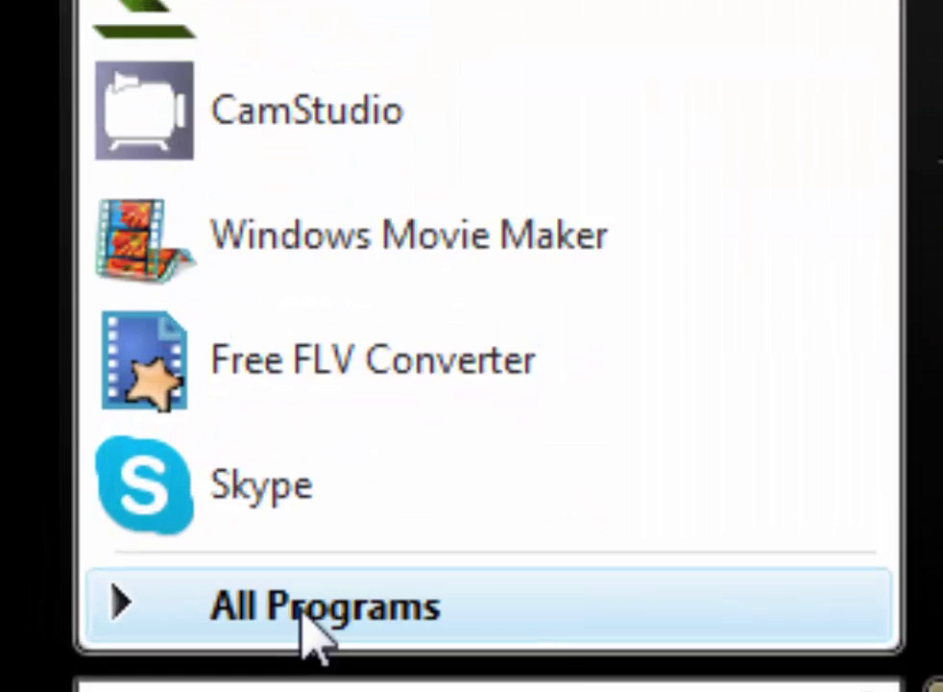
{"action": "left_click", "coordinate": [146, 603]}
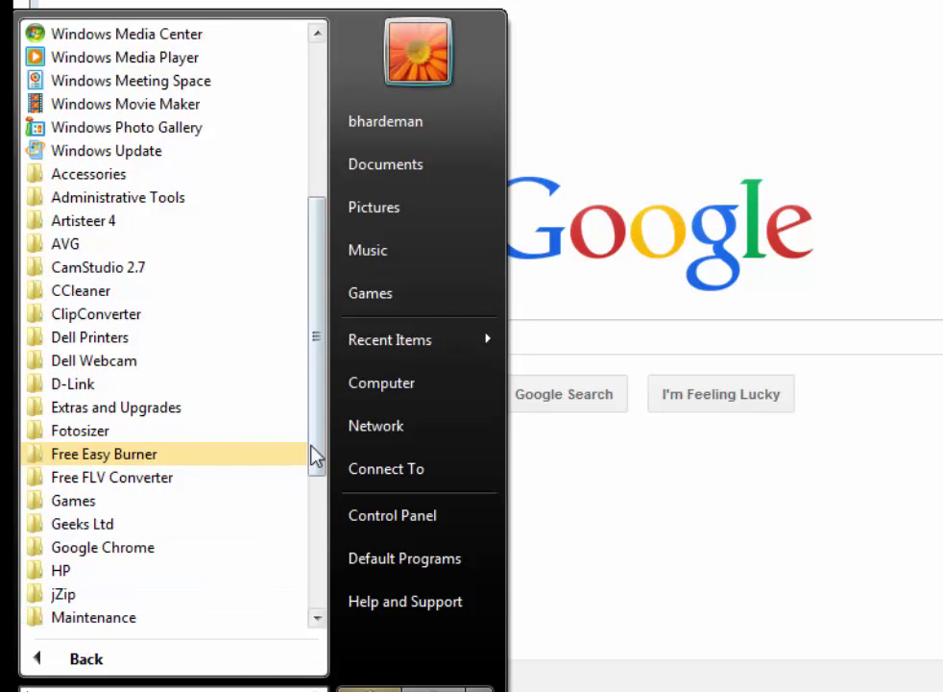
{"action": "mouse_move", "coordinate": [317, 456]}
{"action": "left_mouse_down"}
{"action": "mouse_move", "coordinate": [307, 590]}
{"action": "mouse_move", "coordinate": [317, 567]}
{"action": "mouse_move", "coordinate": [316, 359]}
{"action": "mouse_move", "coordinate": [294, 257]}
{"action": "mouse_move", "coordinate": [320, 284]}
{"action": "mouse_move", "coordinate": [338, 353]}
{"action": "mouse_move", "coordinate": [316, 443]}
{"action": "mouse_move", "coordinate": [304, 587]}
{"action": "mouse_move", "coordinate": [301, 466]}
{"action": "left_mouse_up"}
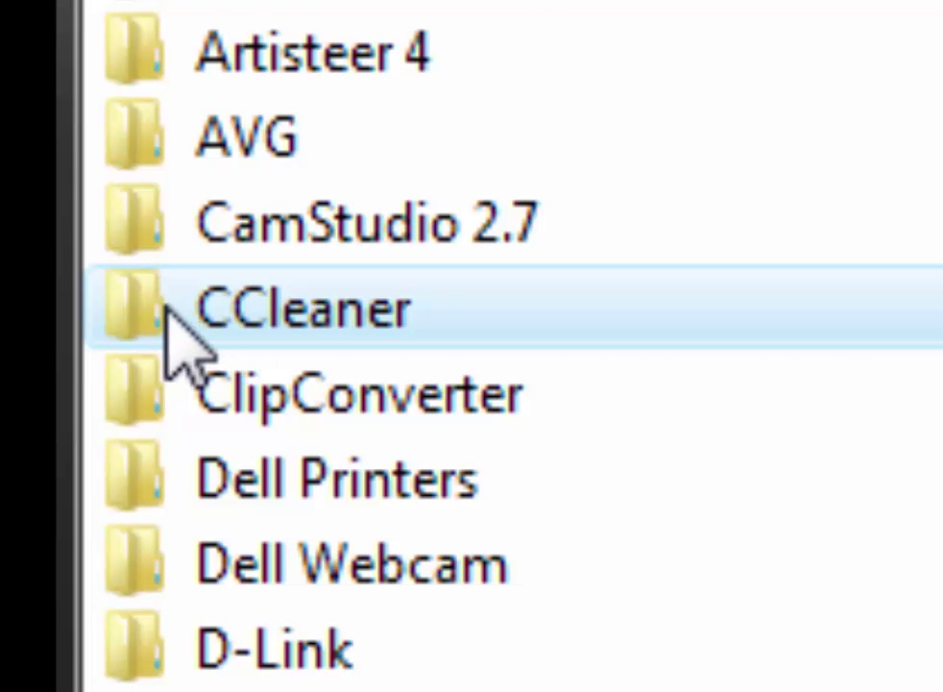
{"action": "left_click", "coordinate": [139, 317]}
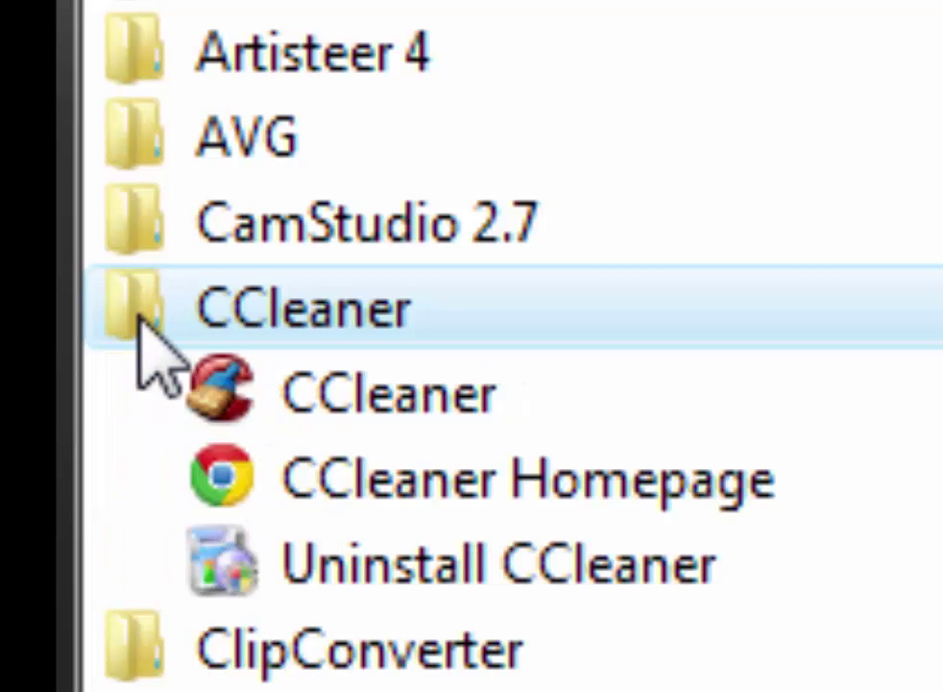
{"action": "left_click", "coordinate": [375, 399]}
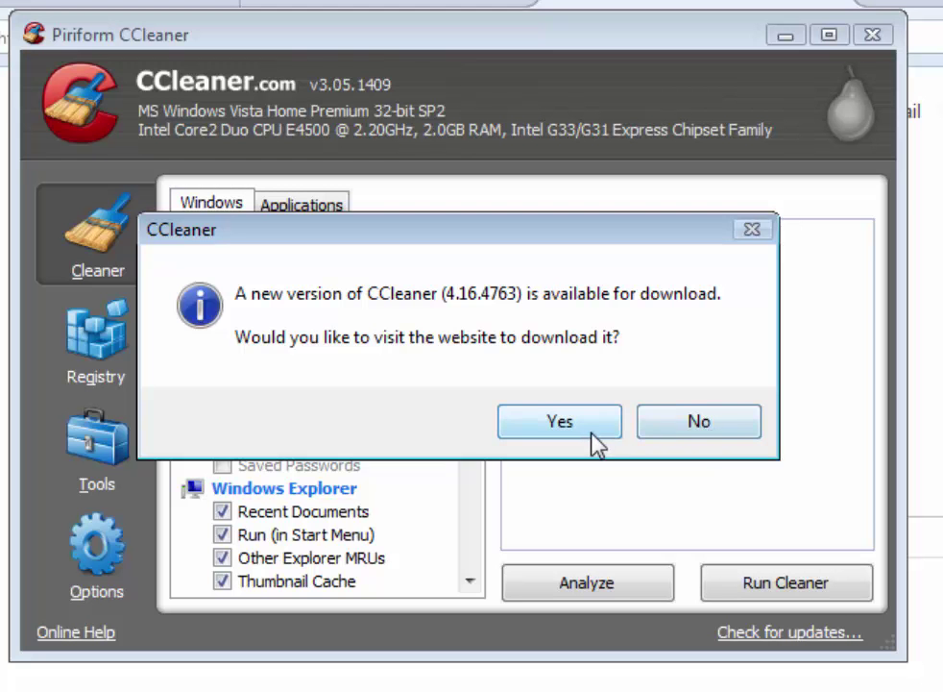
{"action": "left_click", "coordinate": [694, 422]}
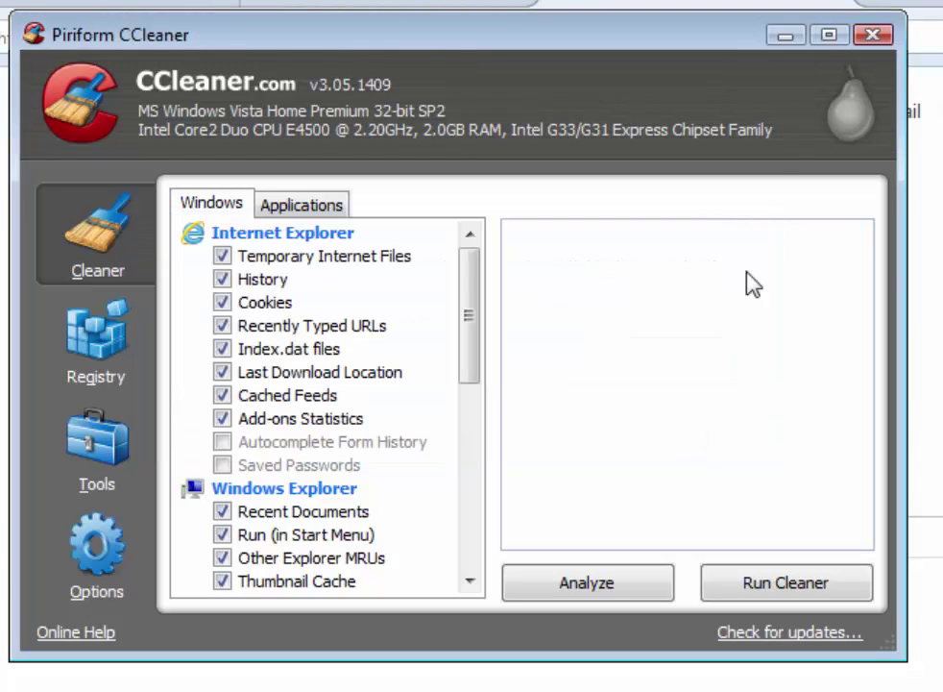
{"action": "left_click", "coordinate": [830, 36]}
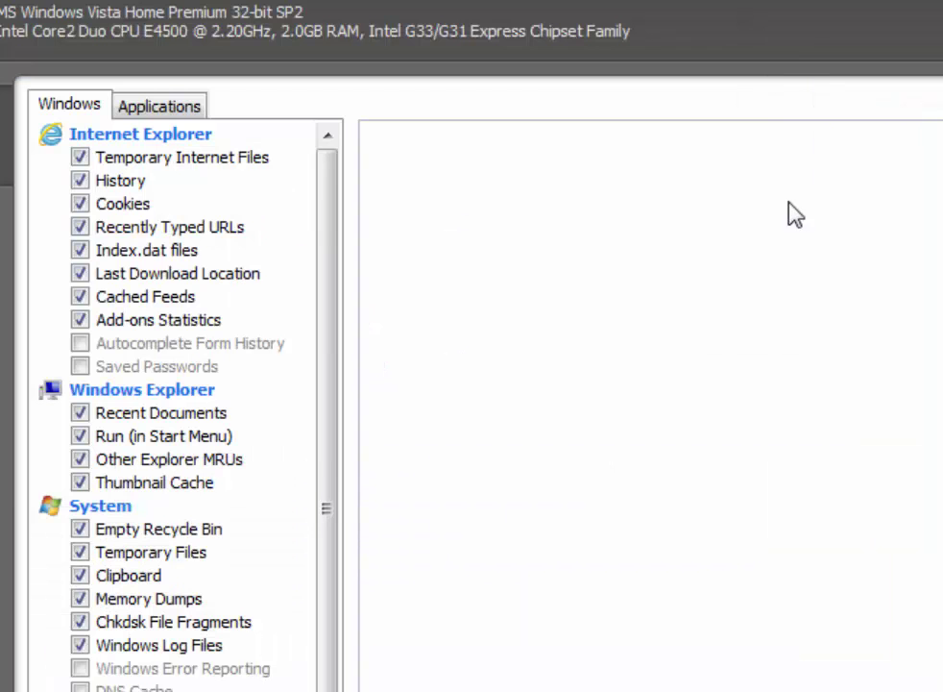
{"action": "left_click", "coordinate": [829, 34]}
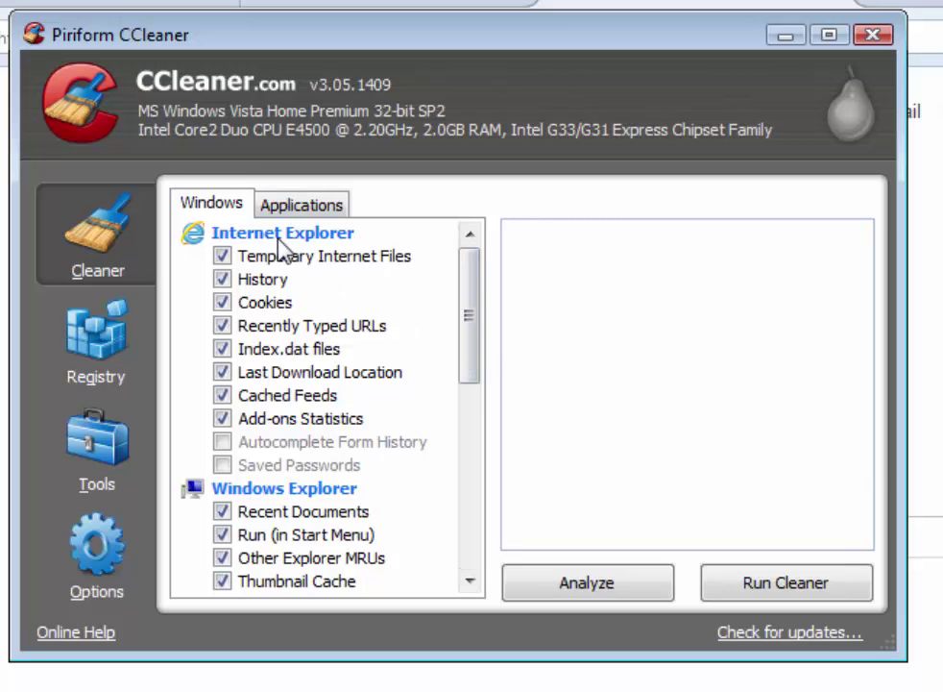
{"action": "scroll", "coordinate": [470, 358], "scroll_direction": "down", "scroll_amount": 1}
{"action": "left_click_drag", "start_coordinate": [463, 358], "coordinate": [449, 316]}
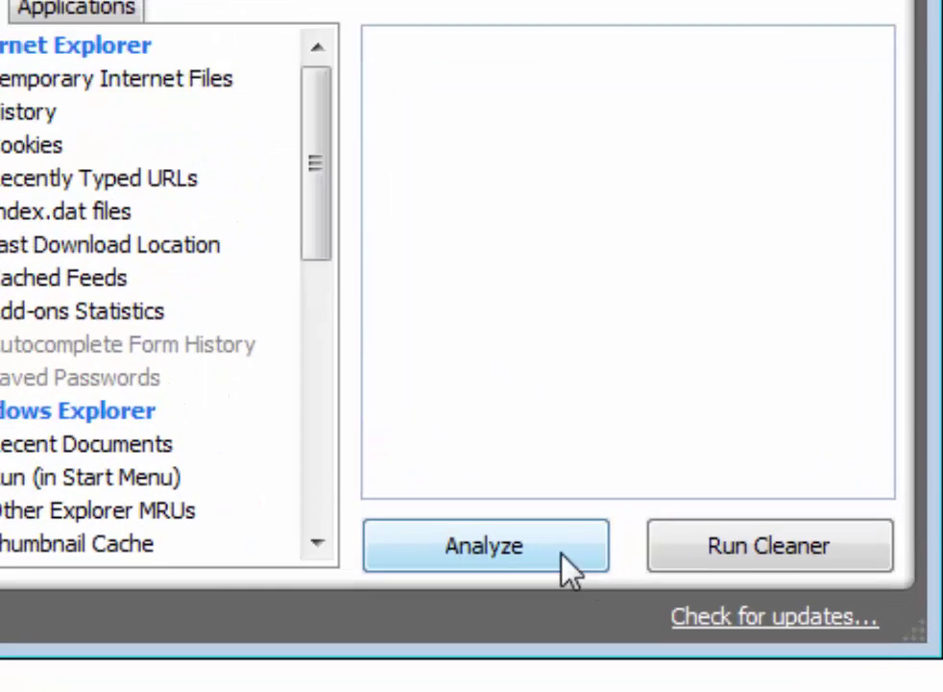
Step: Analyze the computer with the selected Windows cleaning options, skipping the Firefox/Mozilla and Google Chrome internet caches
{"action": "left_click", "coordinate": [636, 592]}
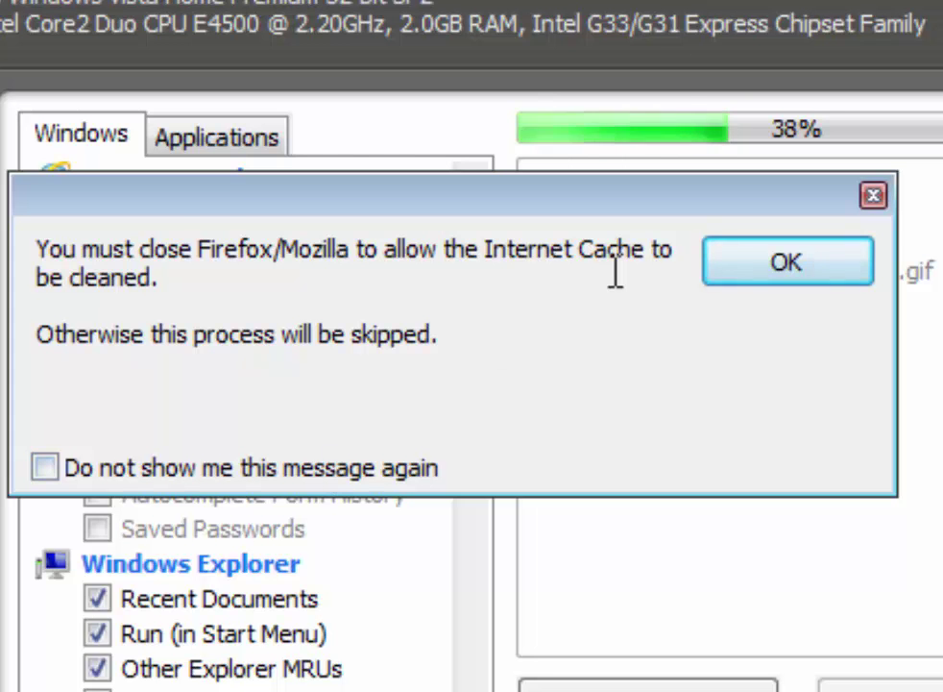
{"action": "left_click", "coordinate": [711, 274]}
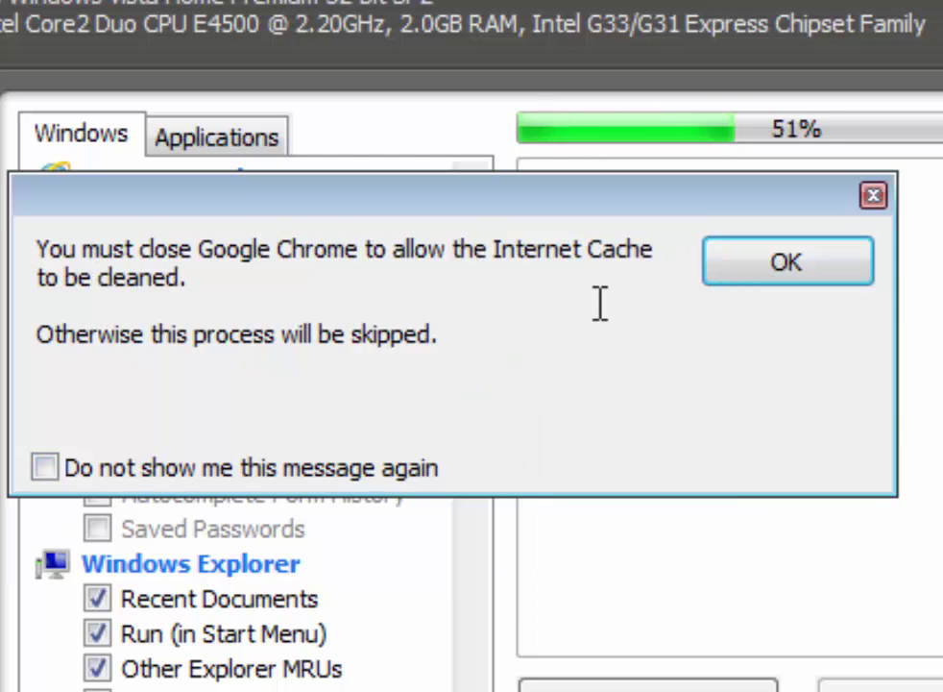
{"action": "left_click", "coordinate": [759, 278]}
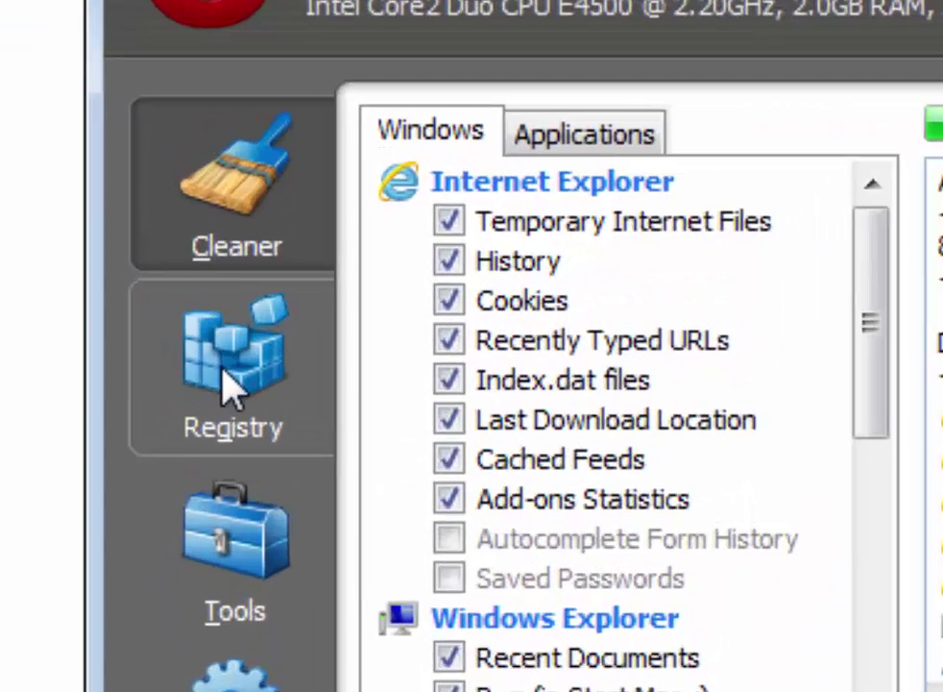
Step: Scan the Windows registry for issues with all registry checks selected and look through the listed problems
{"action": "left_click", "coordinate": [100, 315]}
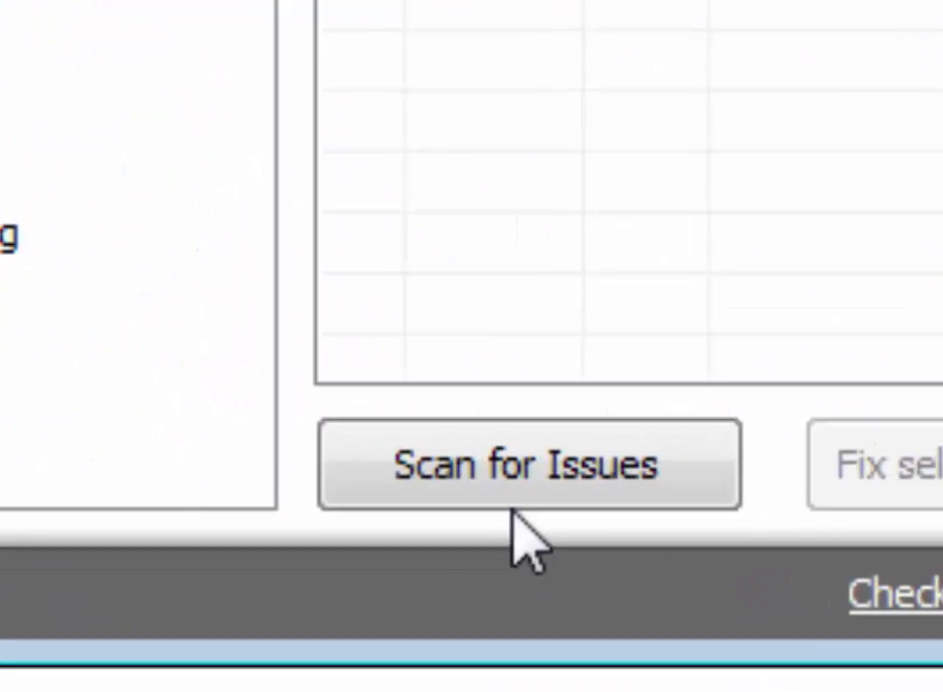
{"action": "left_click", "coordinate": [578, 597]}
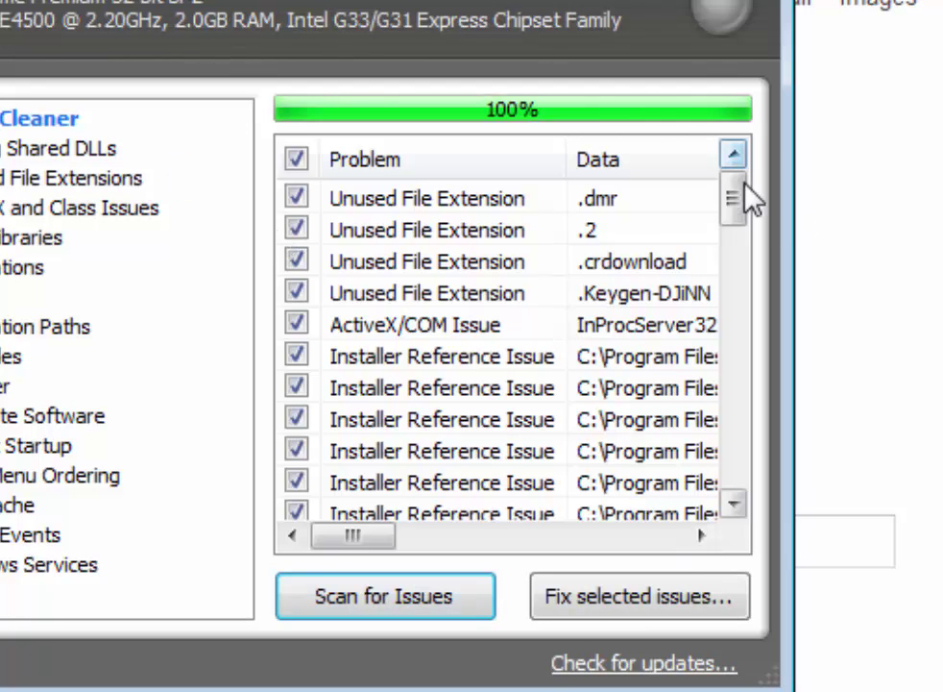
{"action": "mouse_move", "coordinate": [746, 186]}
{"action": "left_mouse_down"}
{"action": "mouse_move", "coordinate": [737, 211]}
{"action": "mouse_move", "coordinate": [745, 500]}
{"action": "mouse_move", "coordinate": [734, 204]}
{"action": "left_mouse_up"}
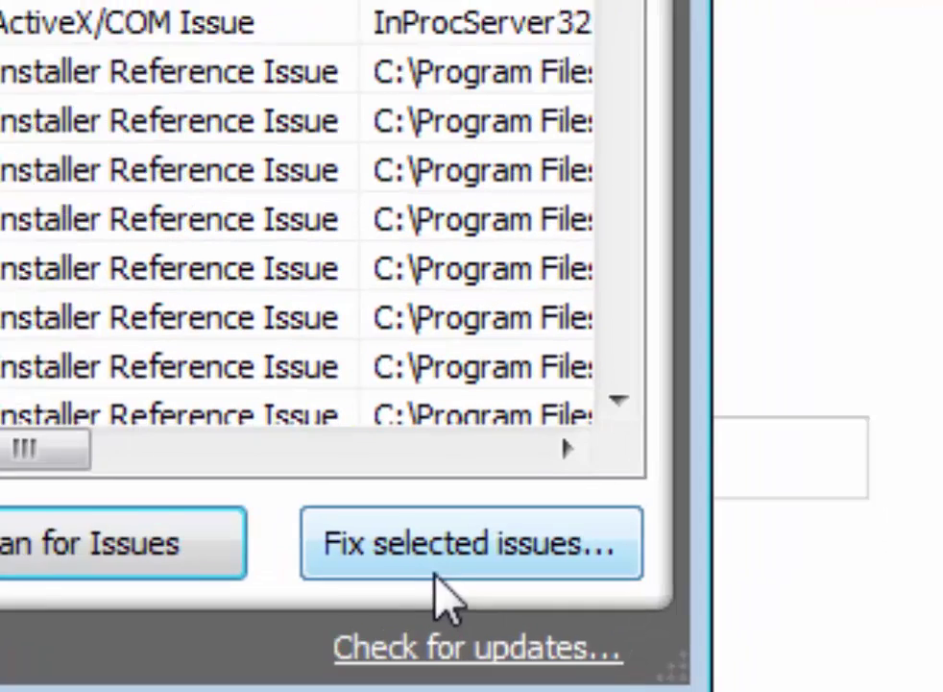
Step: Fix all selected registry issues without backing up the registry, and close CCleaner
{"action": "left_click", "coordinate": [437, 575]}
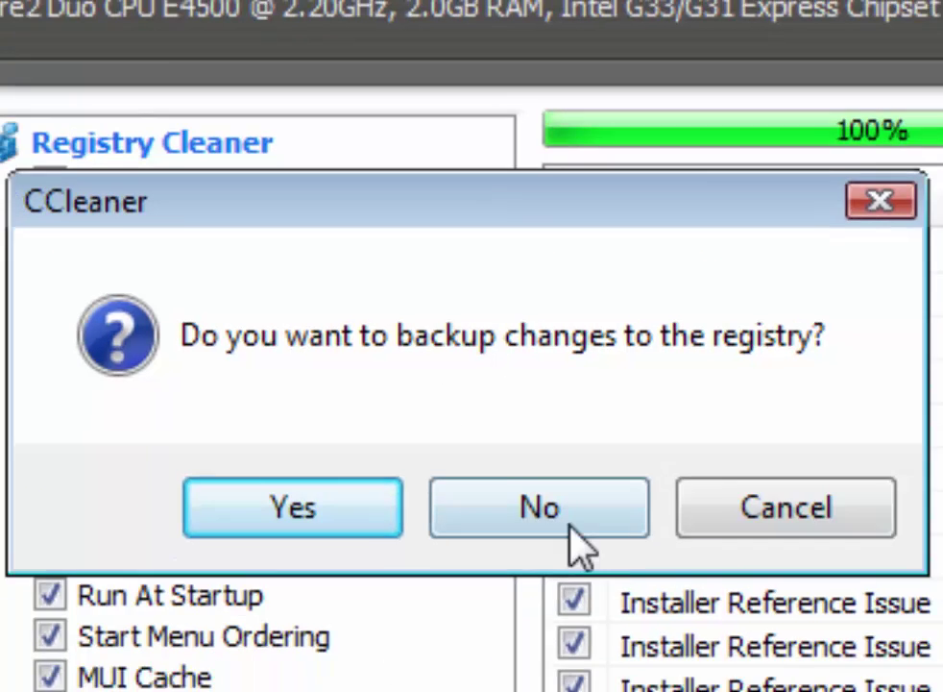
{"action": "left_click", "coordinate": [626, 555]}
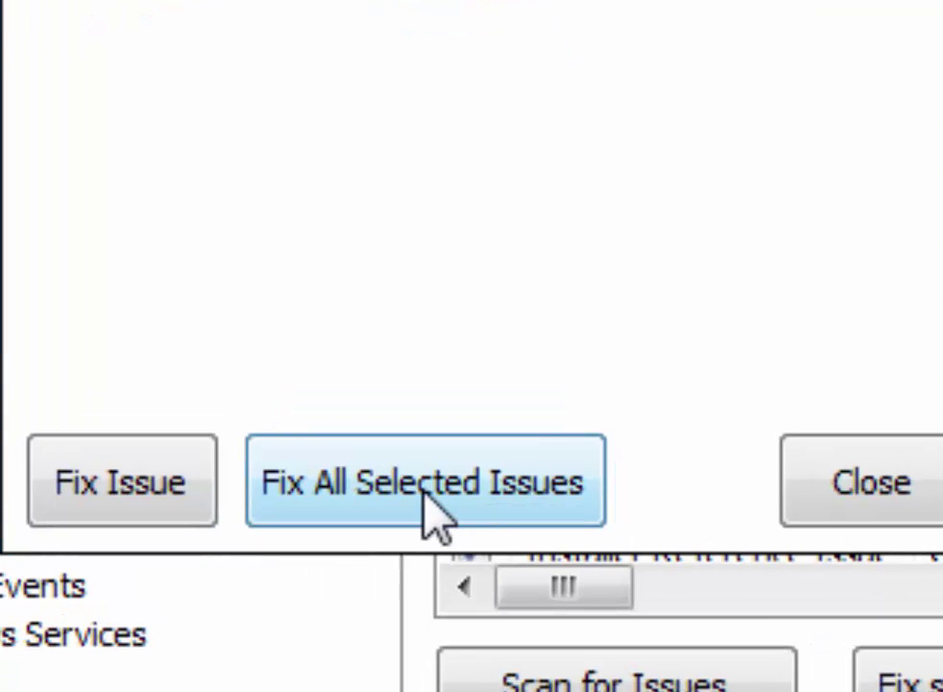
{"action": "left_click", "coordinate": [423, 501]}
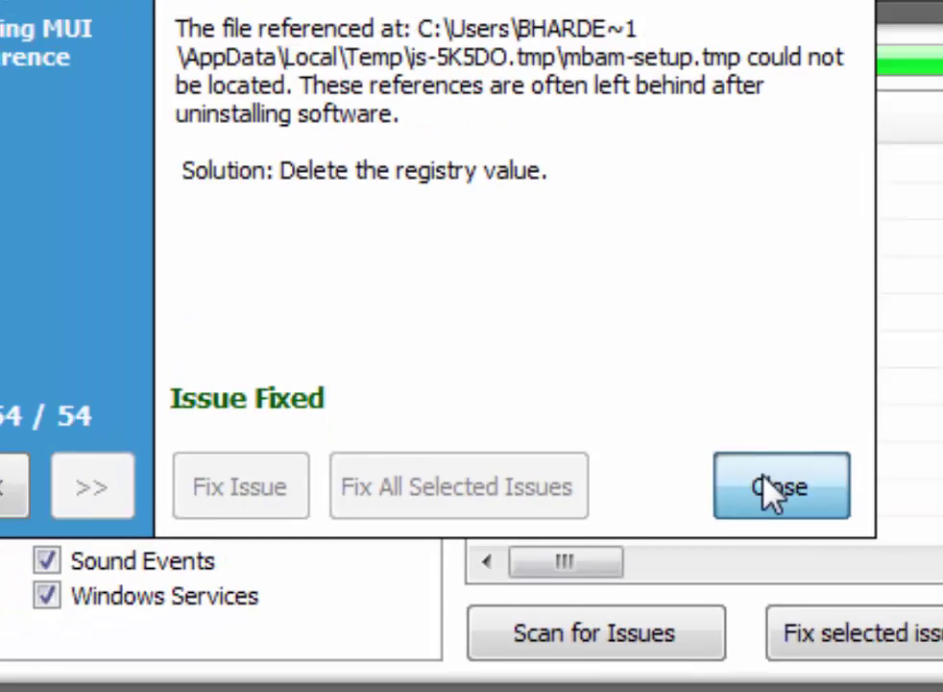
{"action": "left_click", "coordinate": [865, 481]}
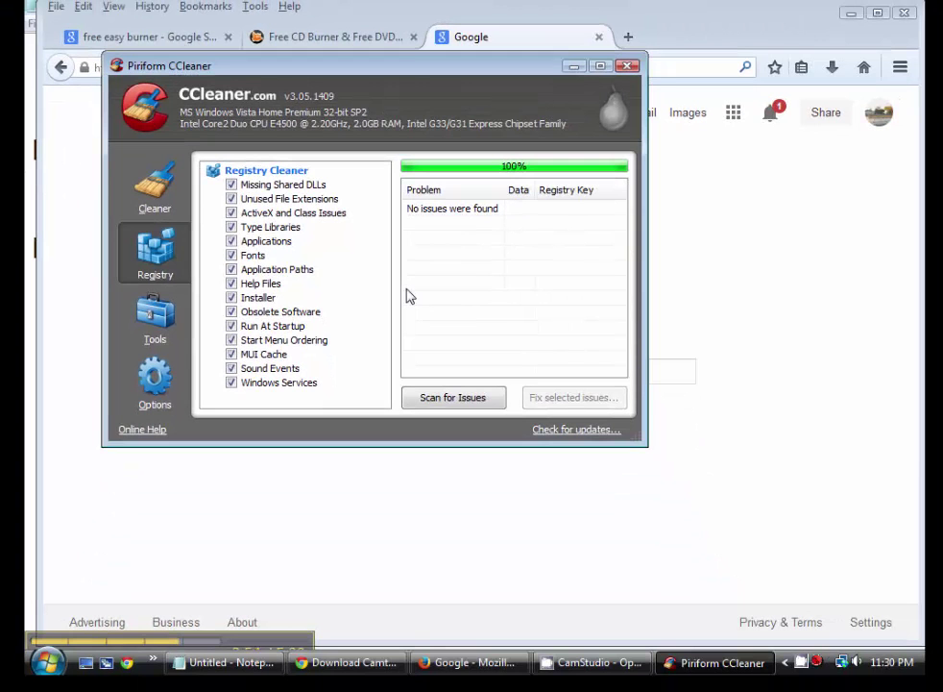
{"action": "left_click", "coordinate": [628, 65]}
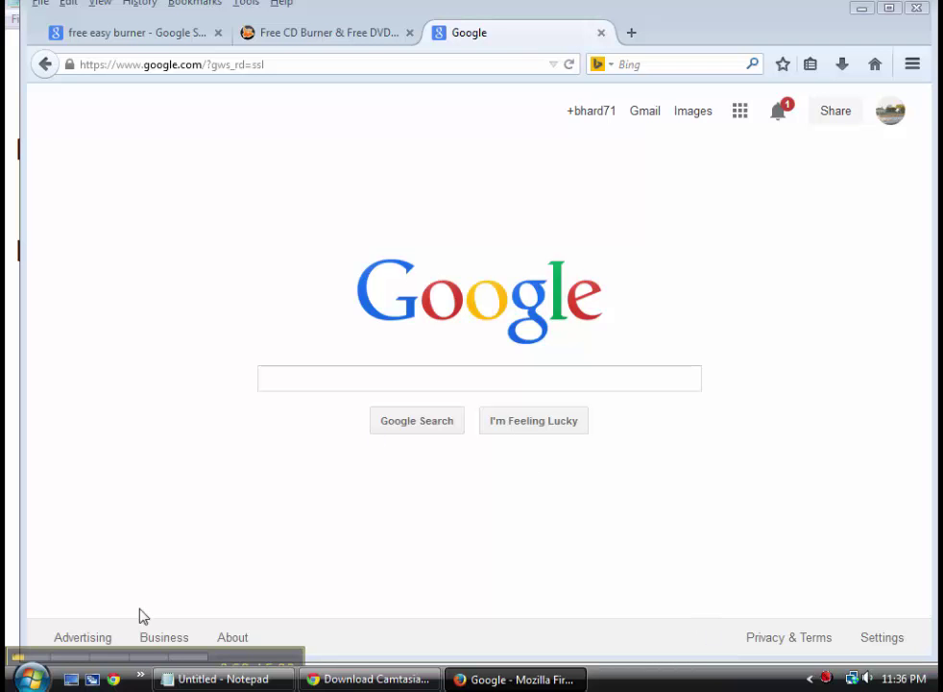
Step: Launch Malwarebytes Anti-Malware from its Malwarebytes' Anti-Malware folder in the installed programs
{"action": "mouse_move", "coordinate": [26, 673]}
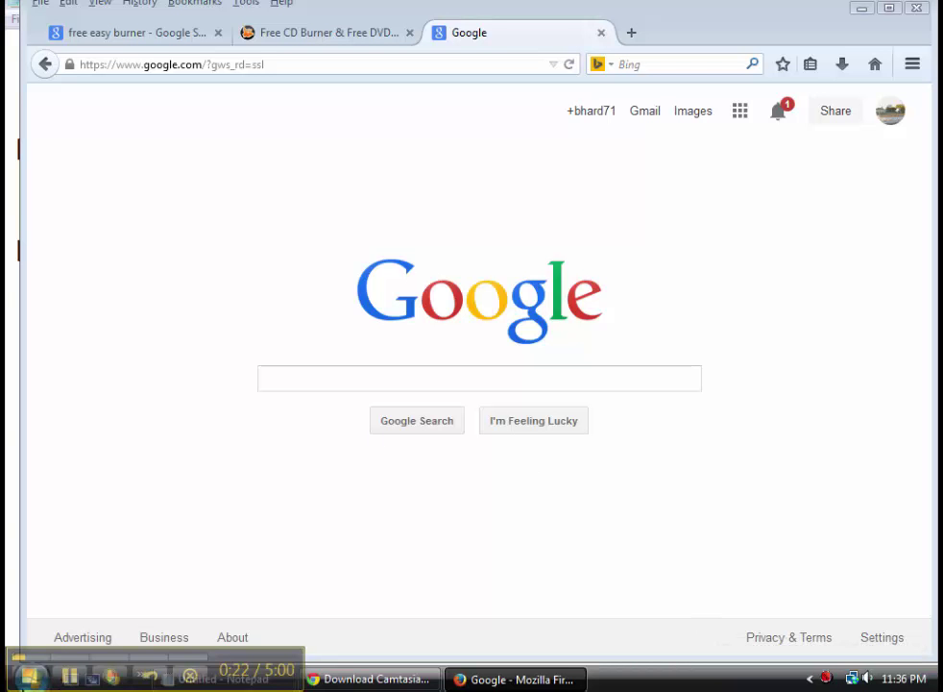
{"action": "left_click", "coordinate": [28, 674]}
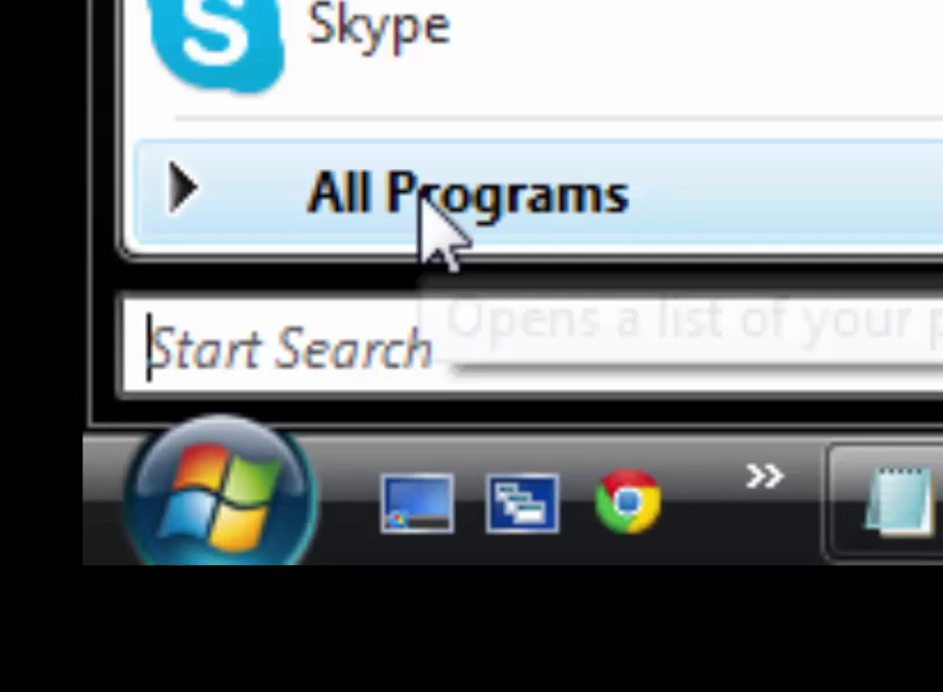
{"action": "left_click", "coordinate": [423, 198]}
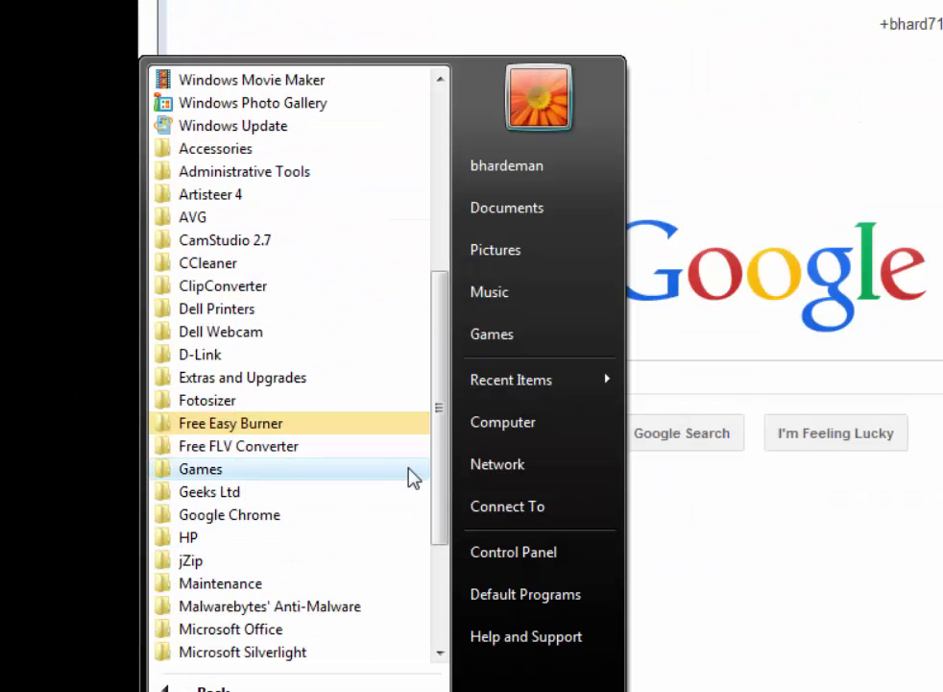
{"action": "scroll", "coordinate": [436, 463], "scroll_direction": "down", "scroll_amount": 2}
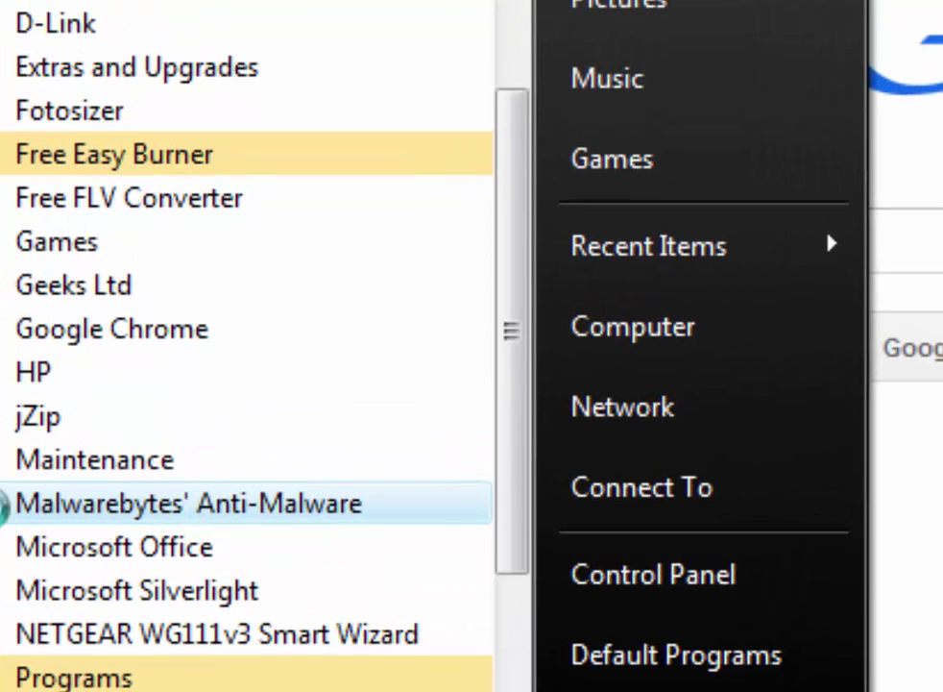
{"action": "left_click", "coordinate": [17, 503]}
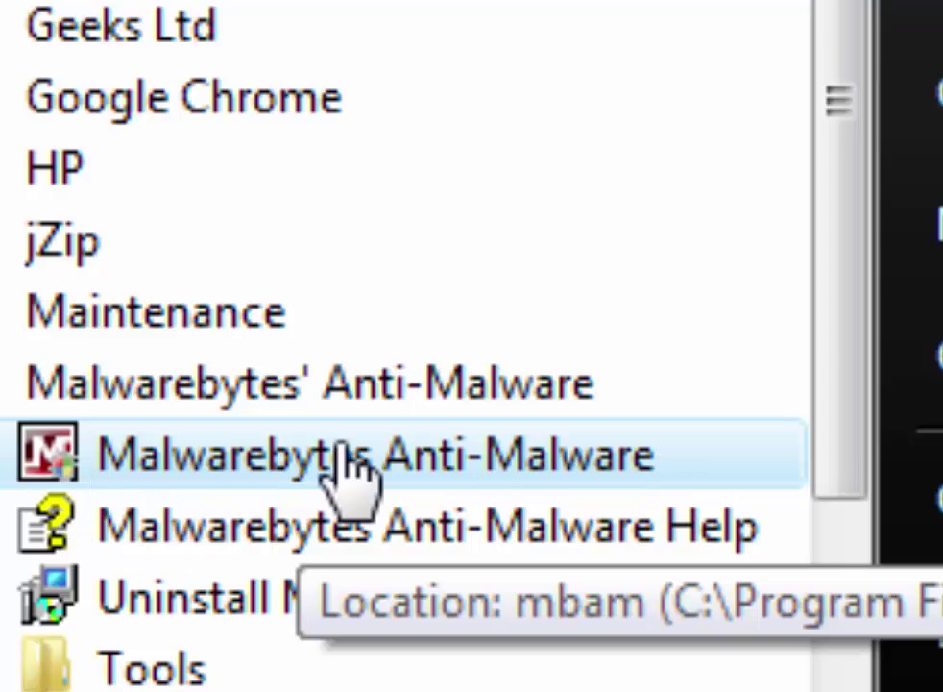
{"action": "left_click", "coordinate": [306, 452]}
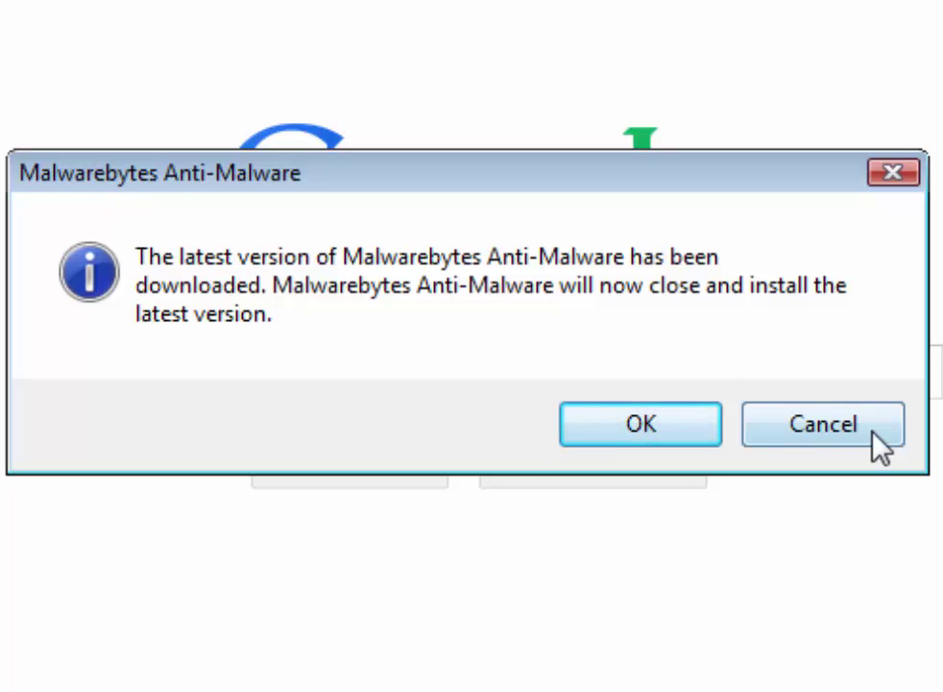
Step: Decline installing the latest program version and accept updating the outdated malware database
{"action": "left_click", "coordinate": [829, 435]}
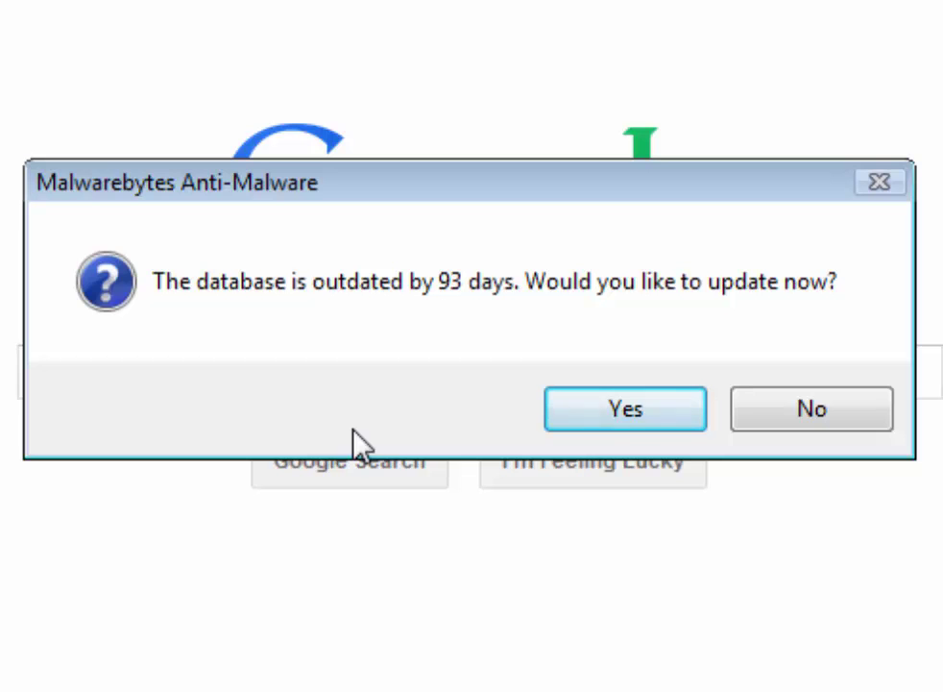
{"action": "left_click", "coordinate": [608, 415]}
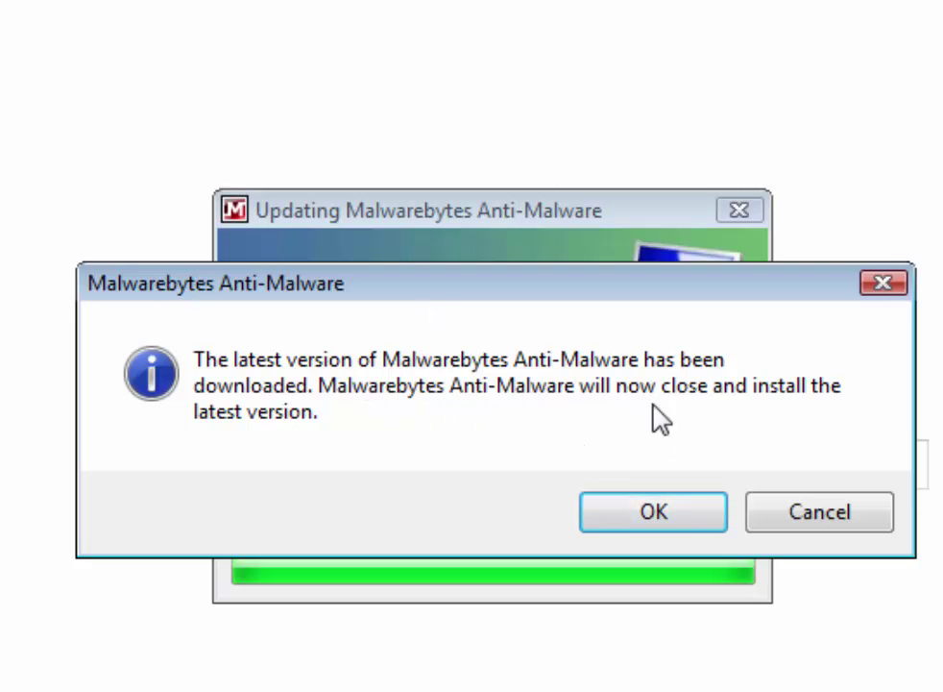
{"action": "left_click", "coordinate": [607, 505]}
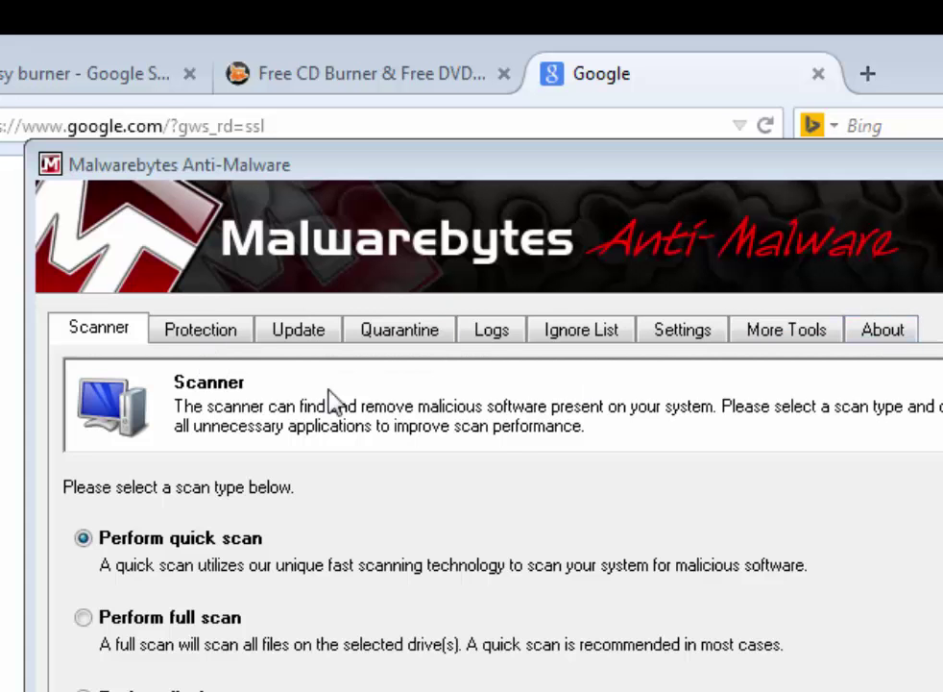
Step: Look at the protection and full scan options, and run a quick scan of the system
{"action": "left_click", "coordinate": [199, 338]}
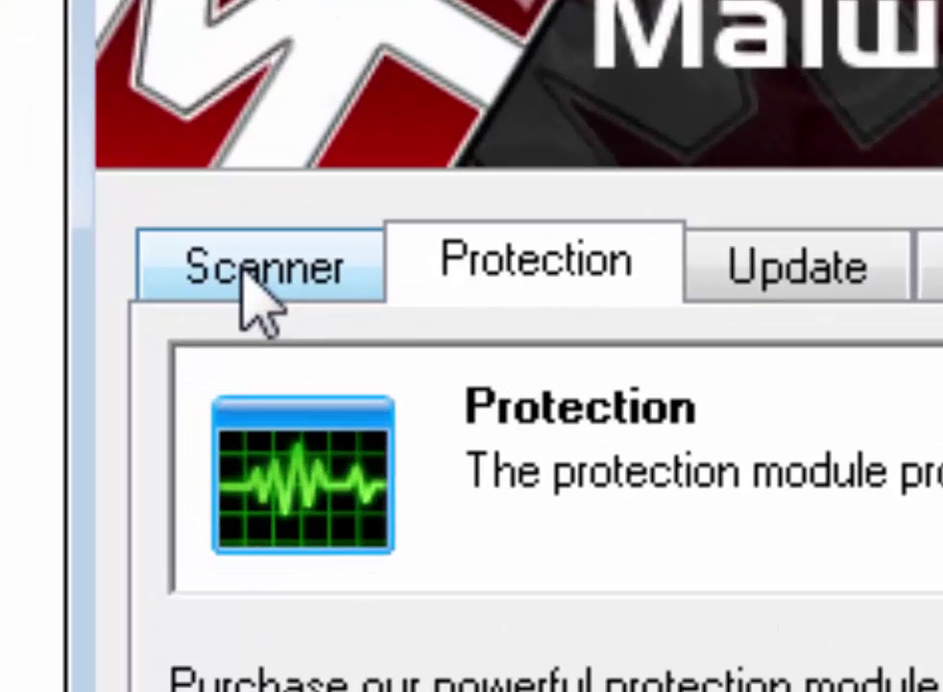
{"action": "left_click", "coordinate": [94, 336]}
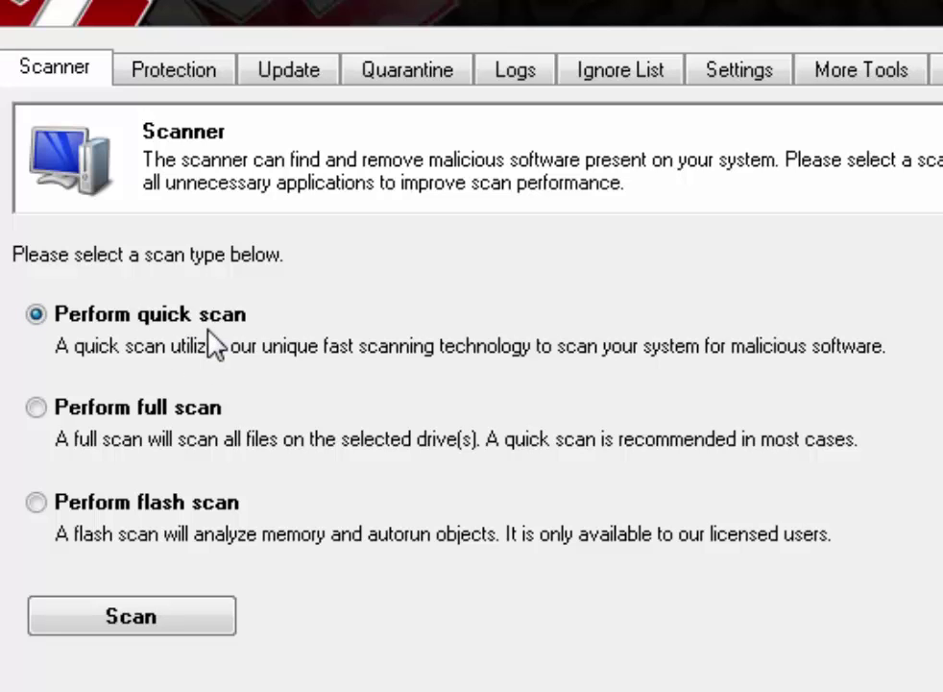
{"action": "left_click", "coordinate": [37, 408]}
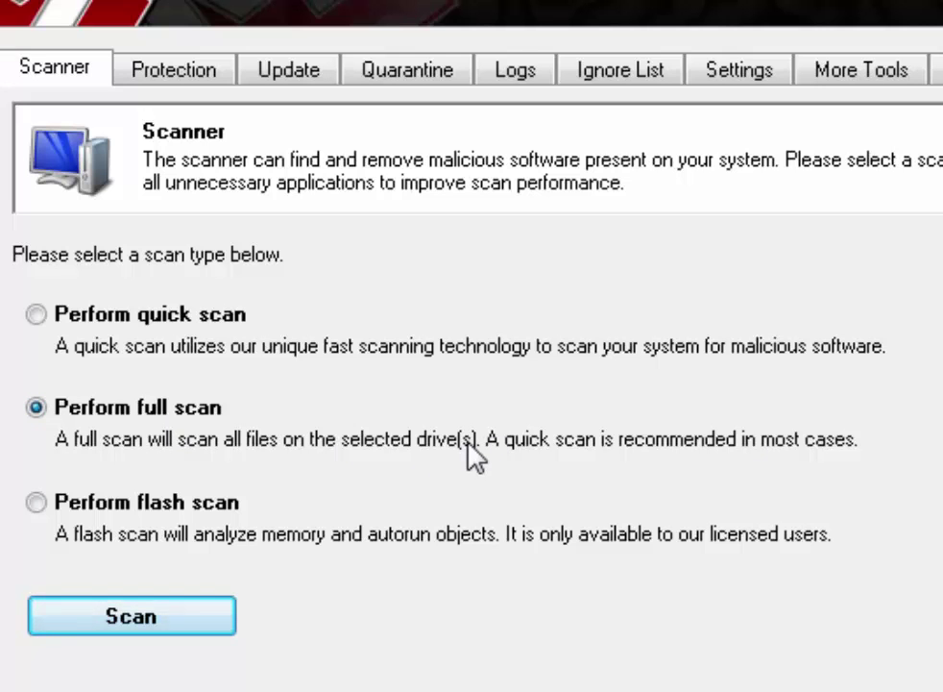
{"action": "left_click", "coordinate": [38, 316]}
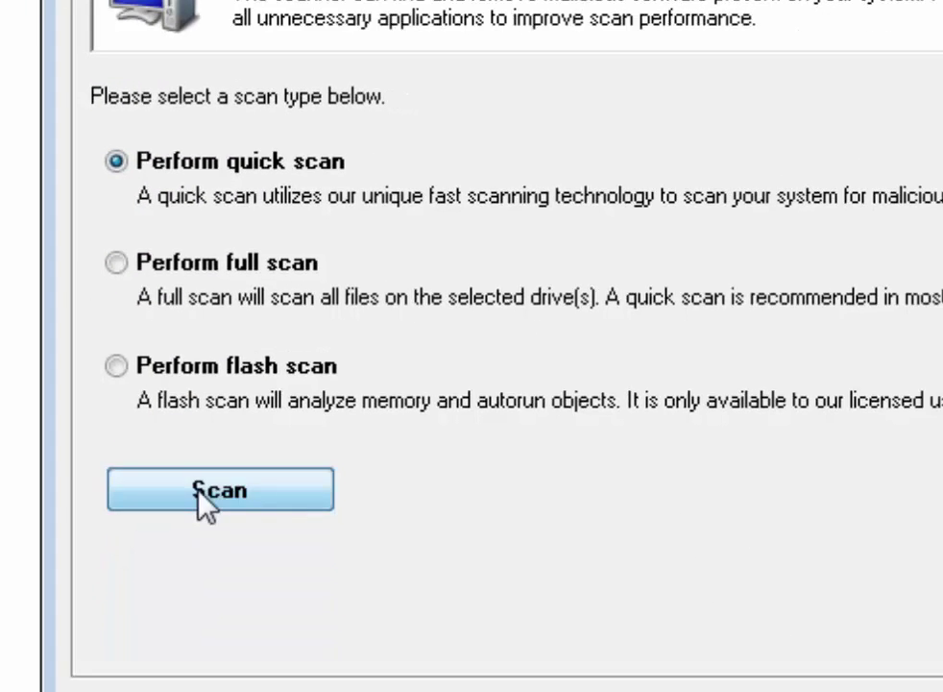
{"action": "left_click", "coordinate": [178, 691]}
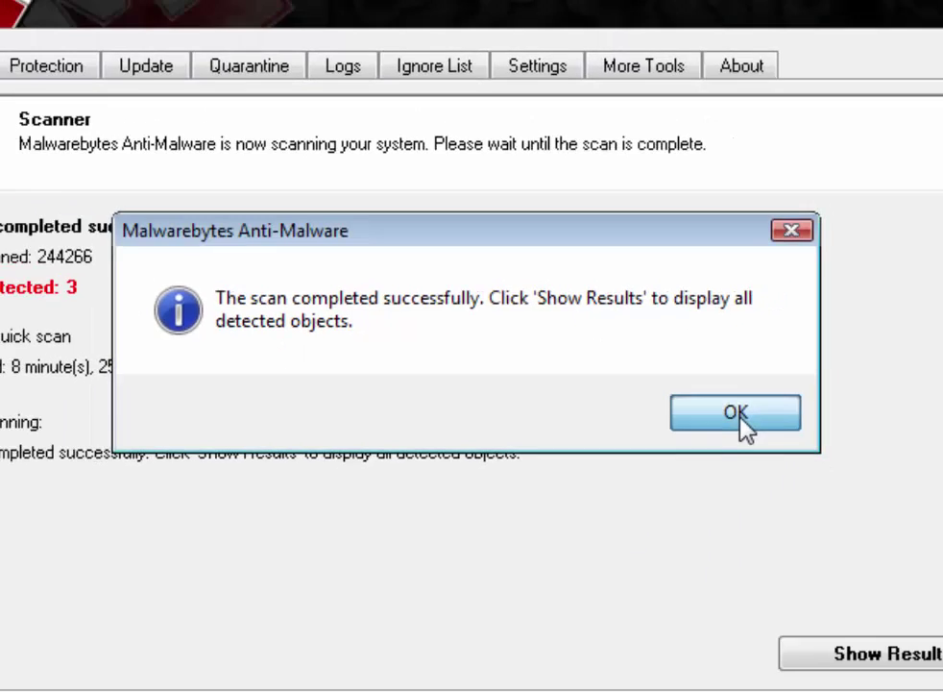
Step: Show the scan results and remove all three detected PUP.Optional items
{"action": "left_click", "coordinate": [779, 418]}
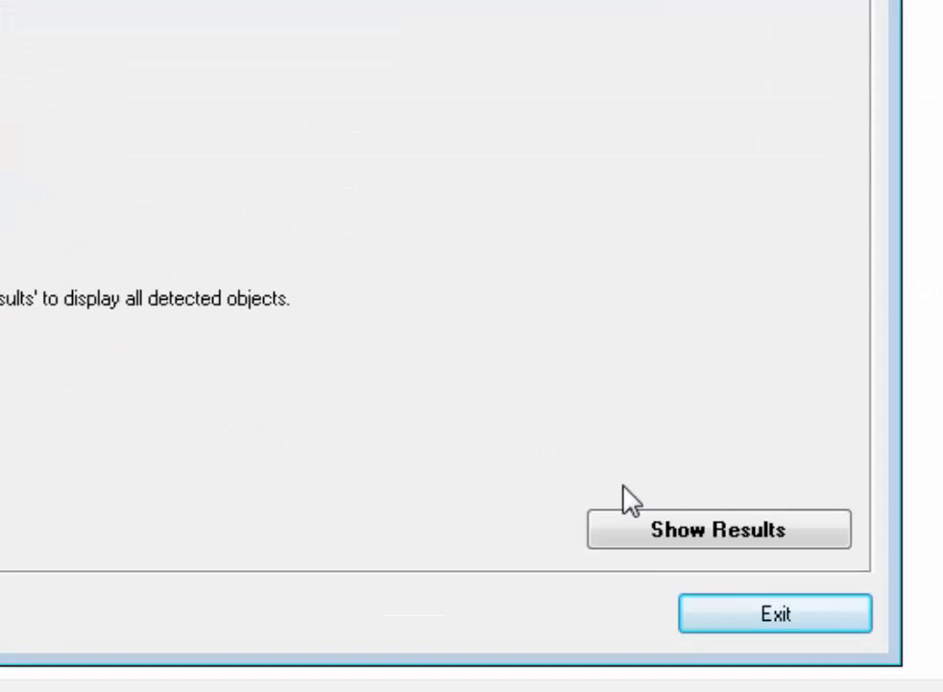
{"action": "left_click", "coordinate": [558, 435]}
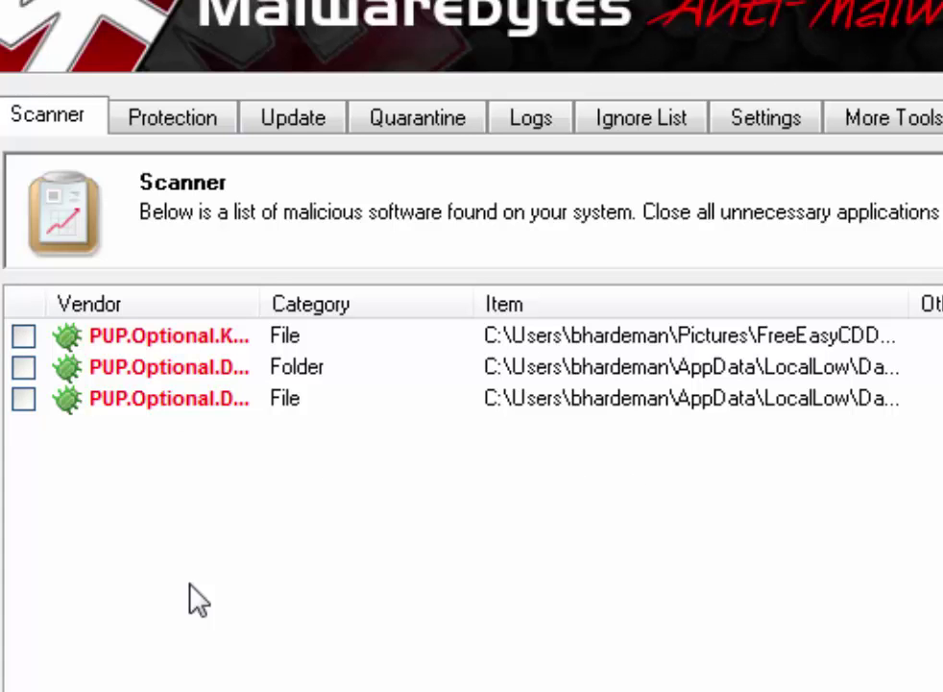
{"action": "left_click", "coordinate": [24, 335]}
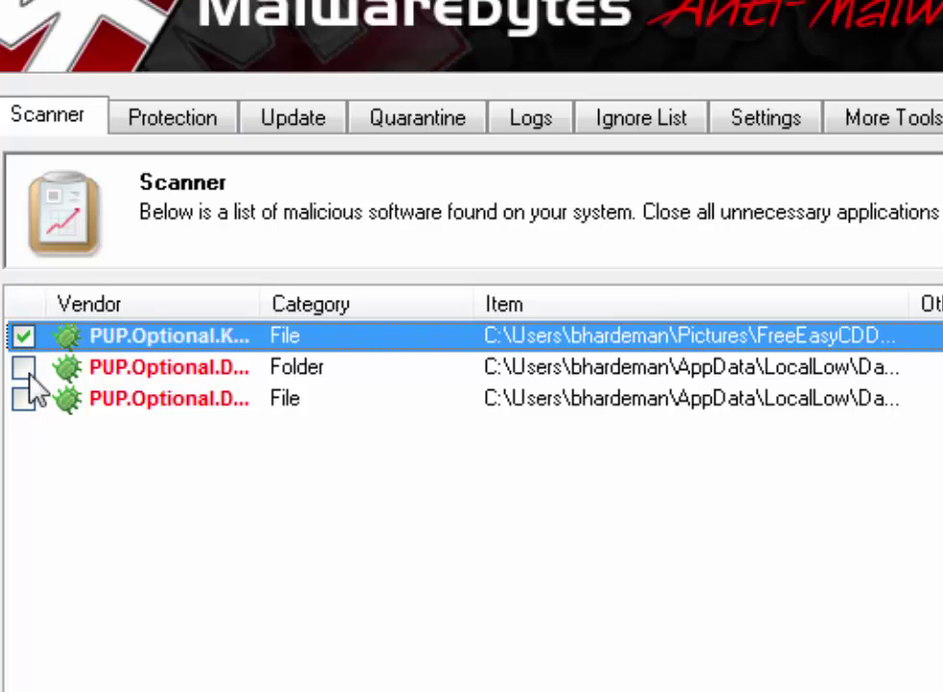
{"action": "left_click", "coordinate": [24, 366]}
{"action": "left_click", "coordinate": [32, 376]}
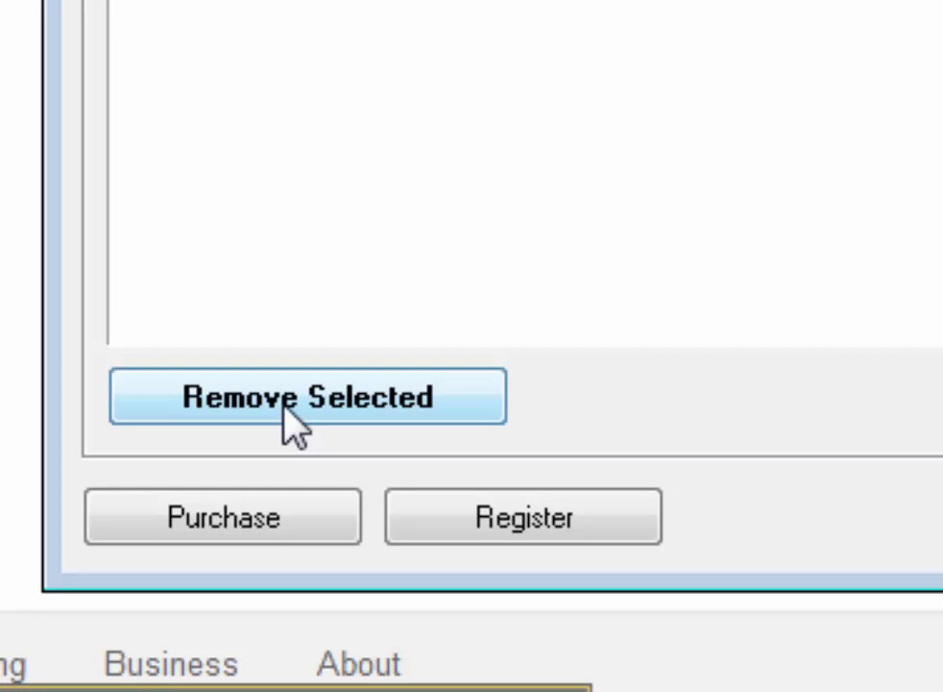
{"action": "left_click", "coordinate": [293, 423]}
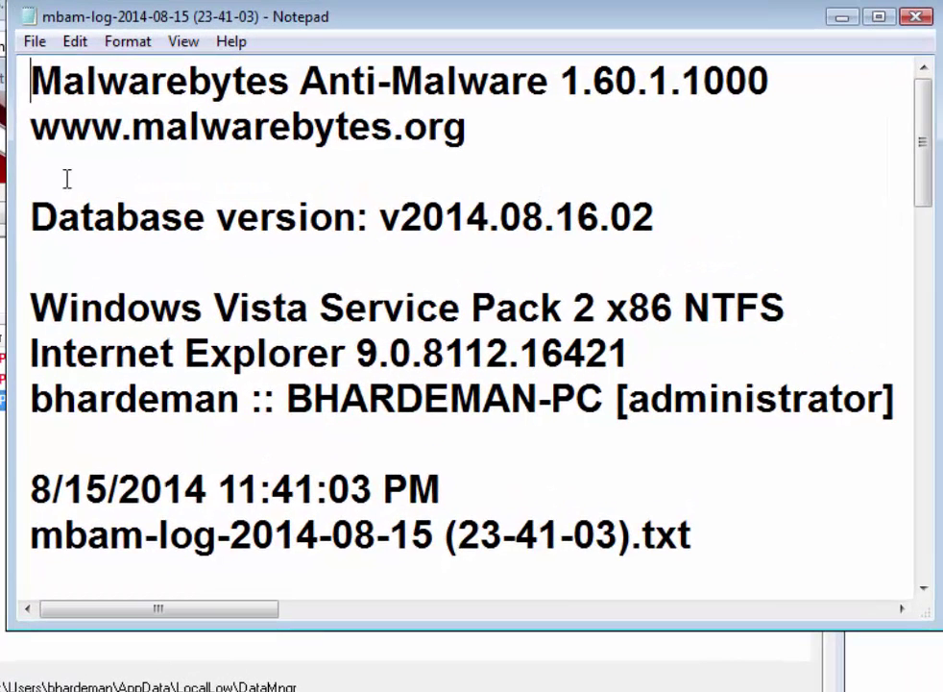
{"action": "left_click_drag", "start_coordinate": [921, 164], "coordinate": [912, 454]}
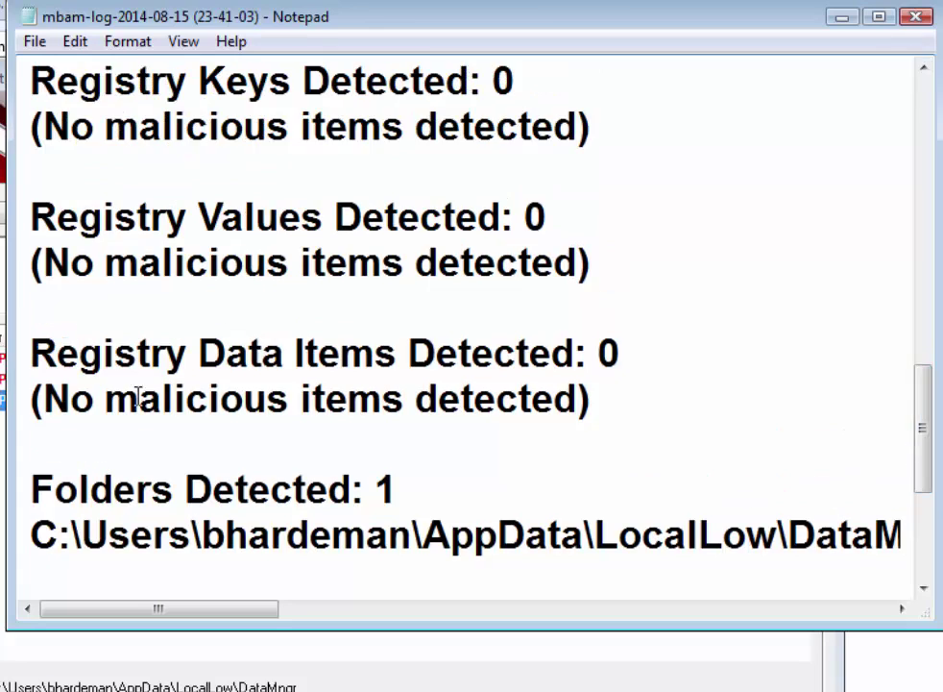
{"action": "left_click_drag", "start_coordinate": [922, 447], "coordinate": [880, 100]}
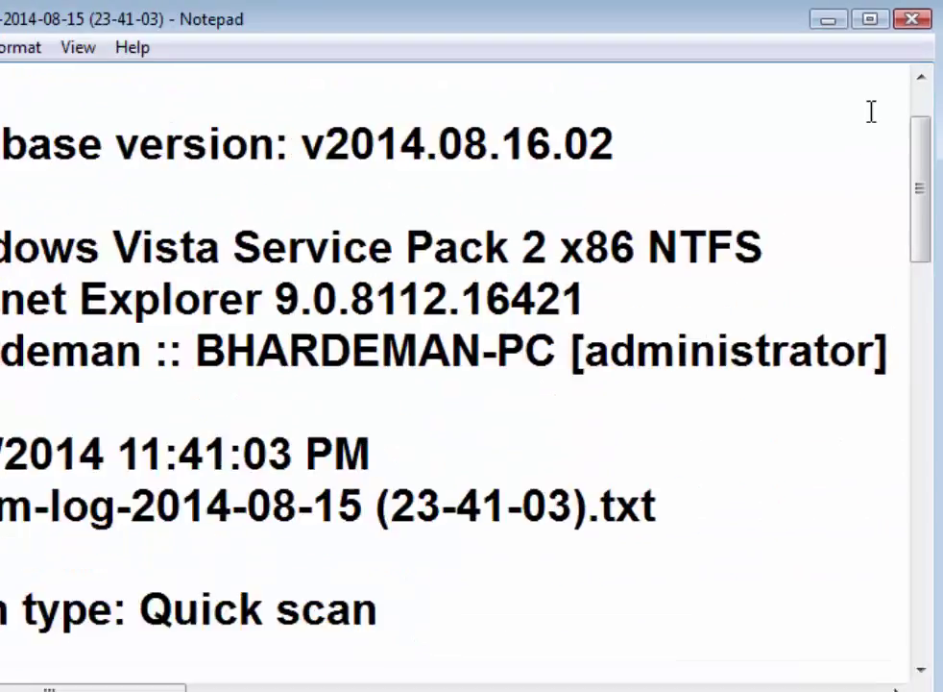
{"action": "left_click", "coordinate": [912, 18]}
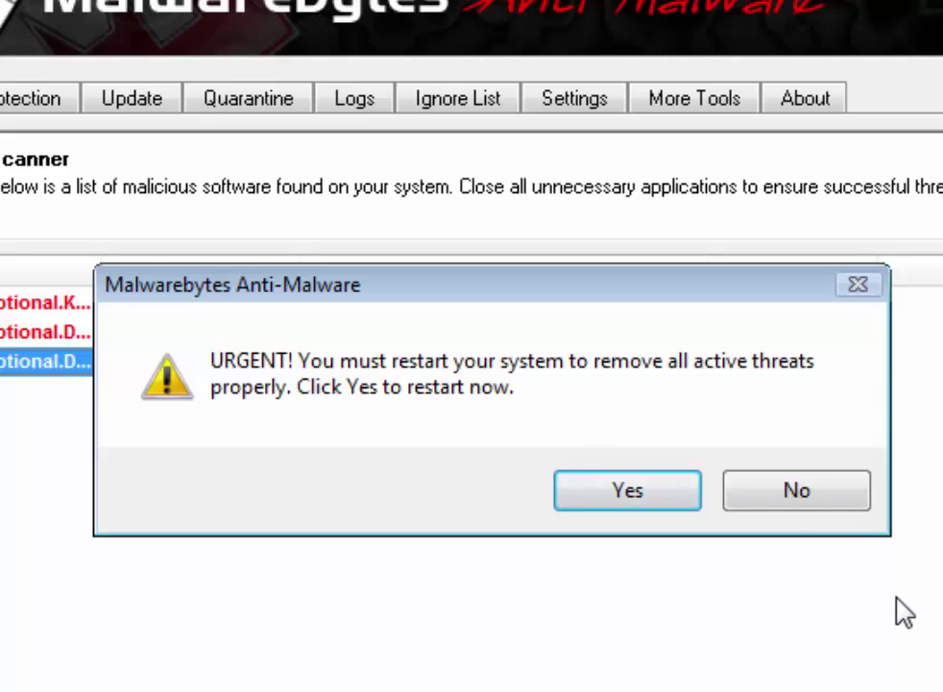
Step: Decline restarting the system now and exit Malwarebytes Anti-Malware
{"action": "left_click", "coordinate": [789, 508]}
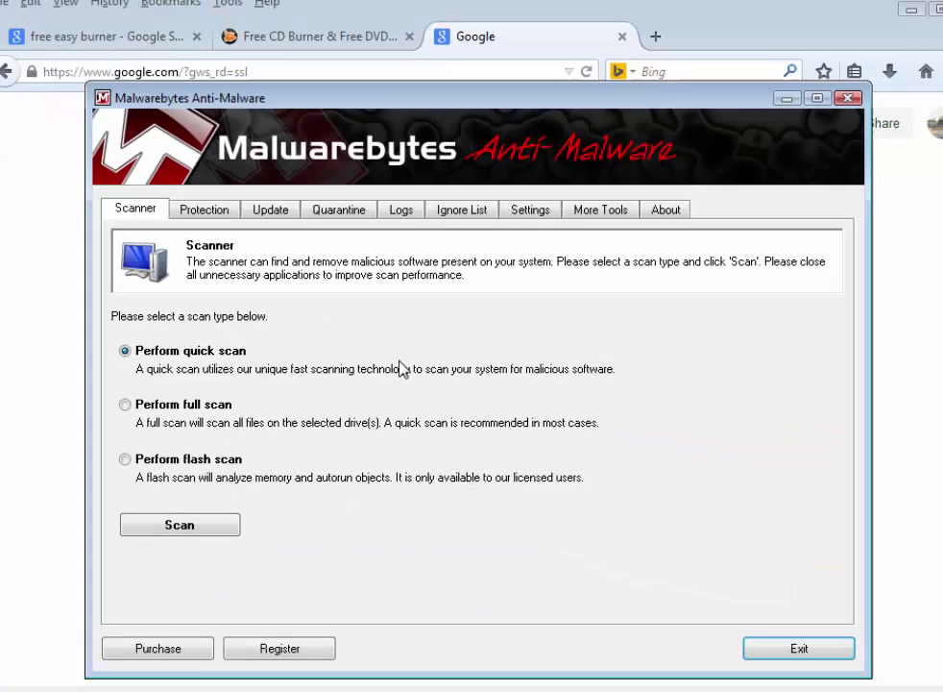
{"action": "left_click", "coordinate": [764, 648]}
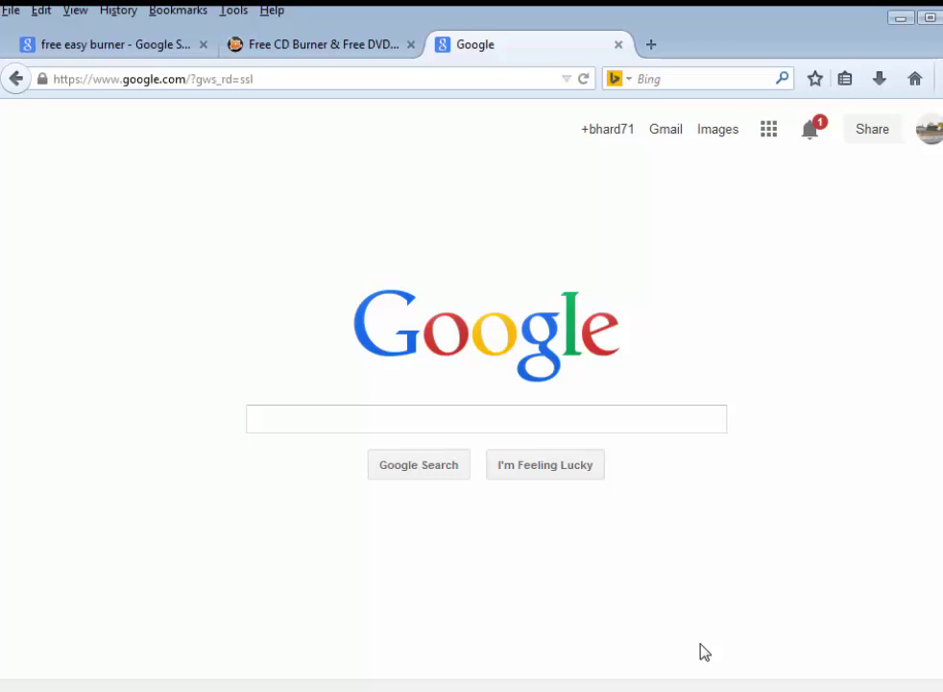